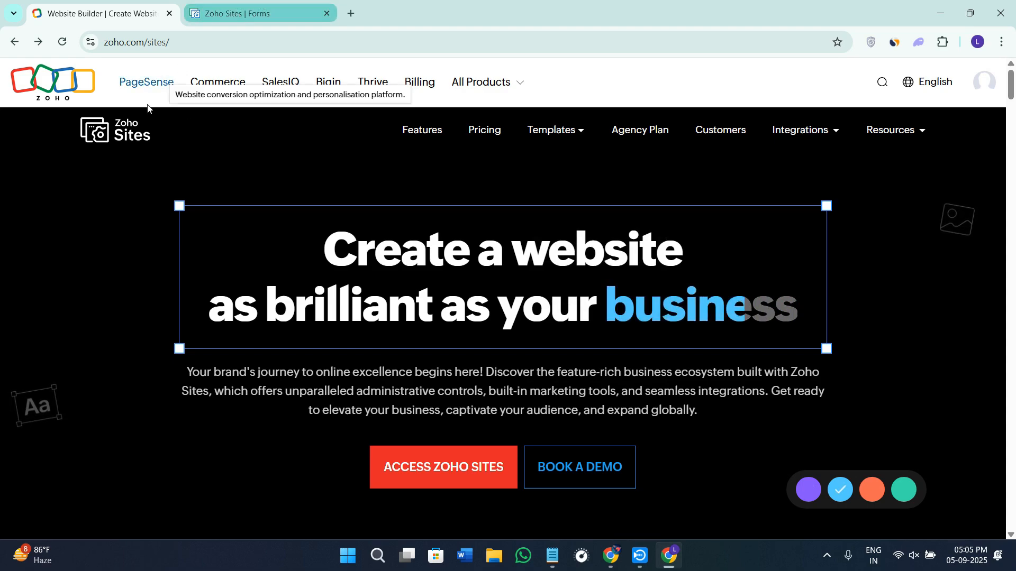
left_click(159, 41)
left_click(236, 43)
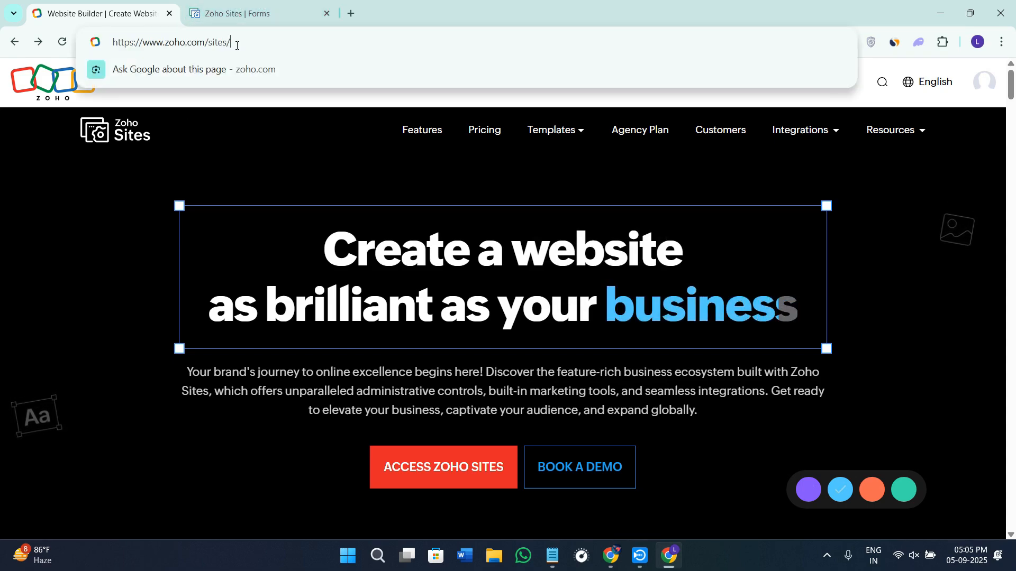
left_click_drag(235, 43, 82, 42)
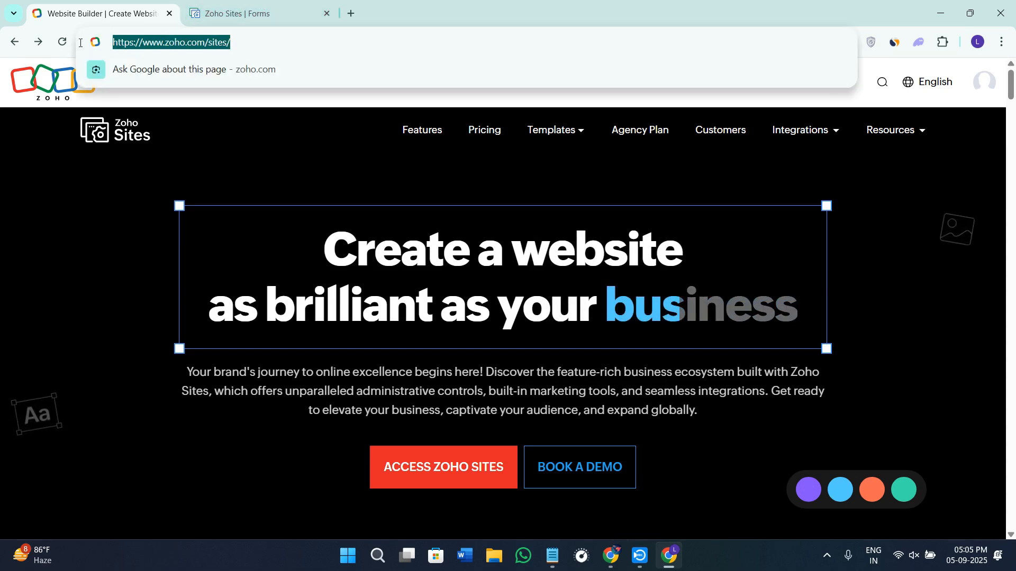
left_click(253, 154)
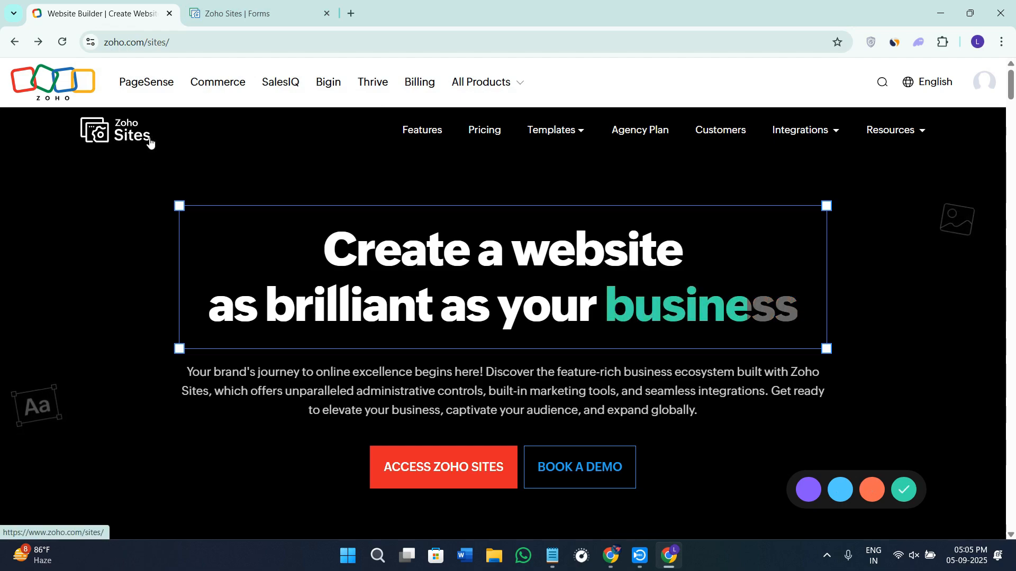
- Access Zoho Sites from its landing page and start creating a new website
left_click(465, 482)
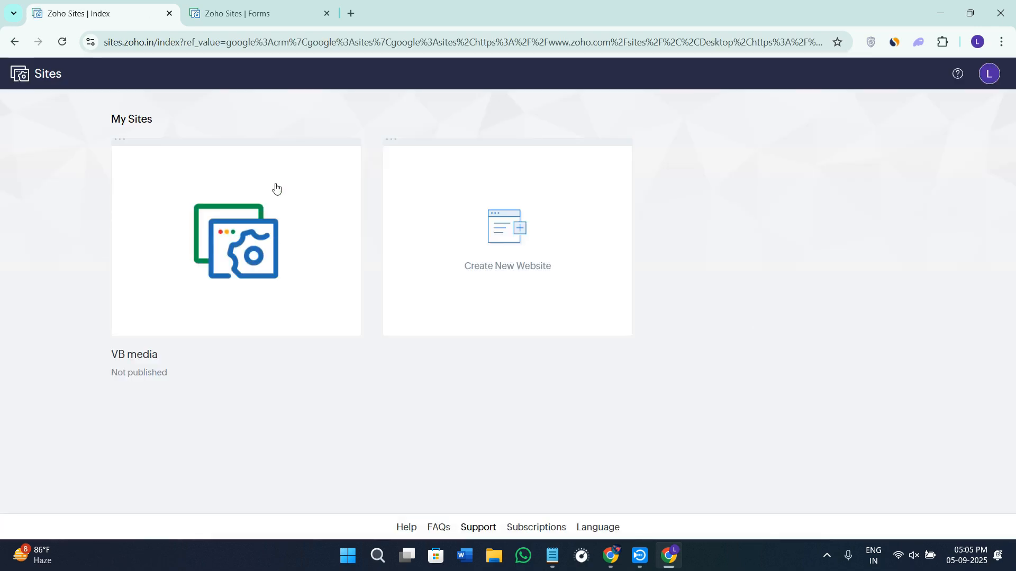
left_click(17, 42)
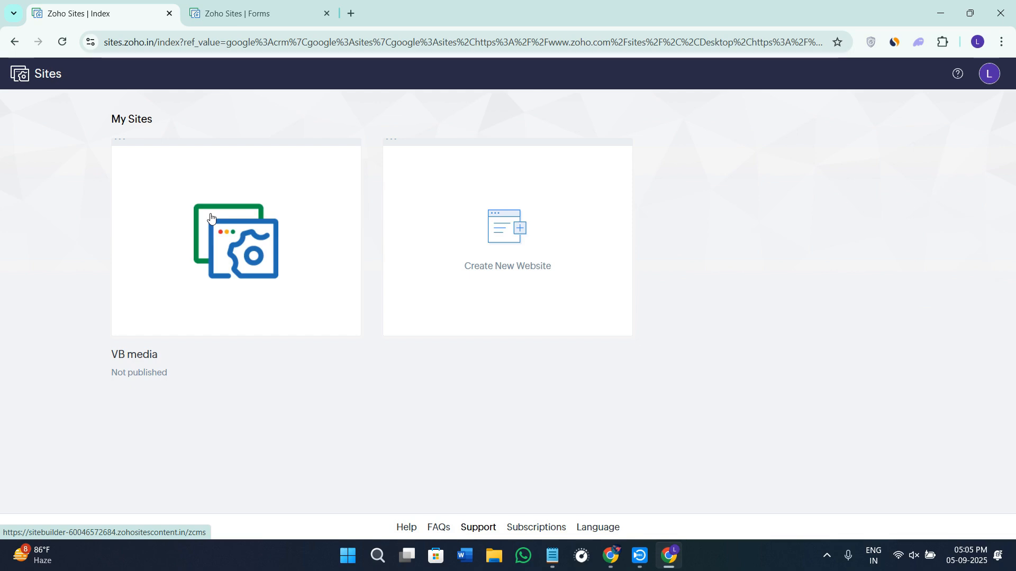
left_click(513, 281)
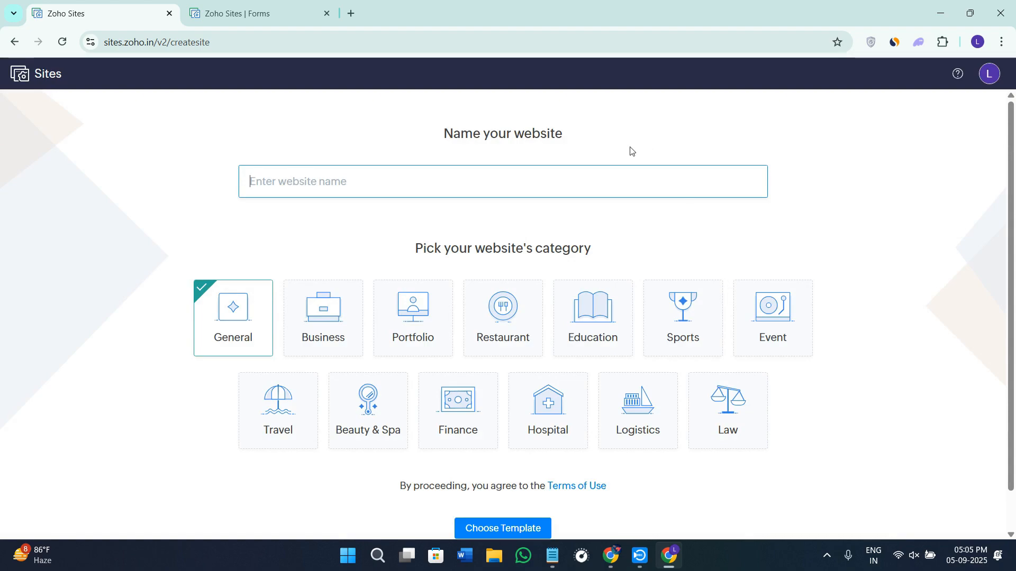
- Name the website "rtikr", keep the General category and proceed to the template selection
left_click(511, 179)
type("rtikr")
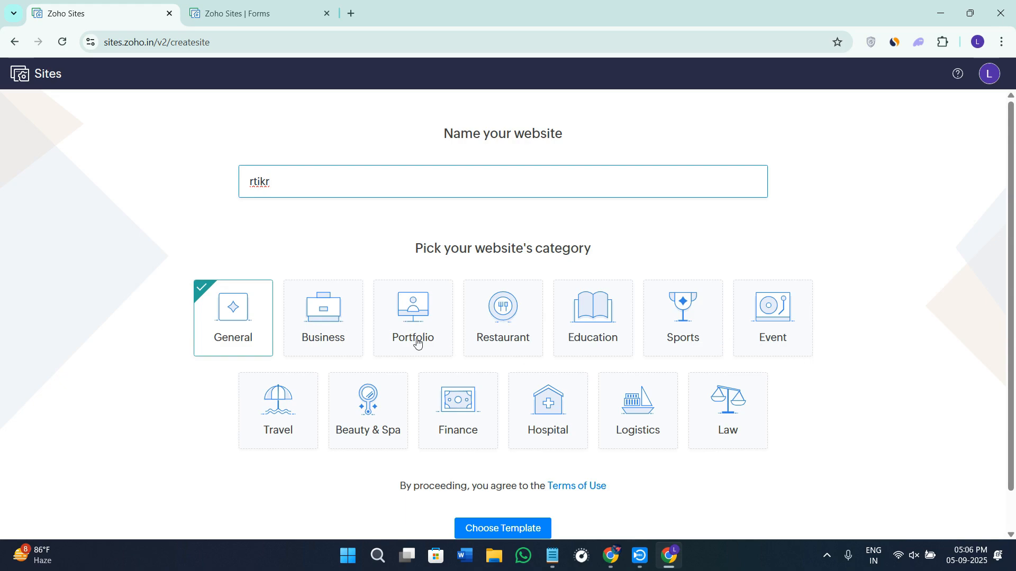
scroll(455, 444, "down", 2)
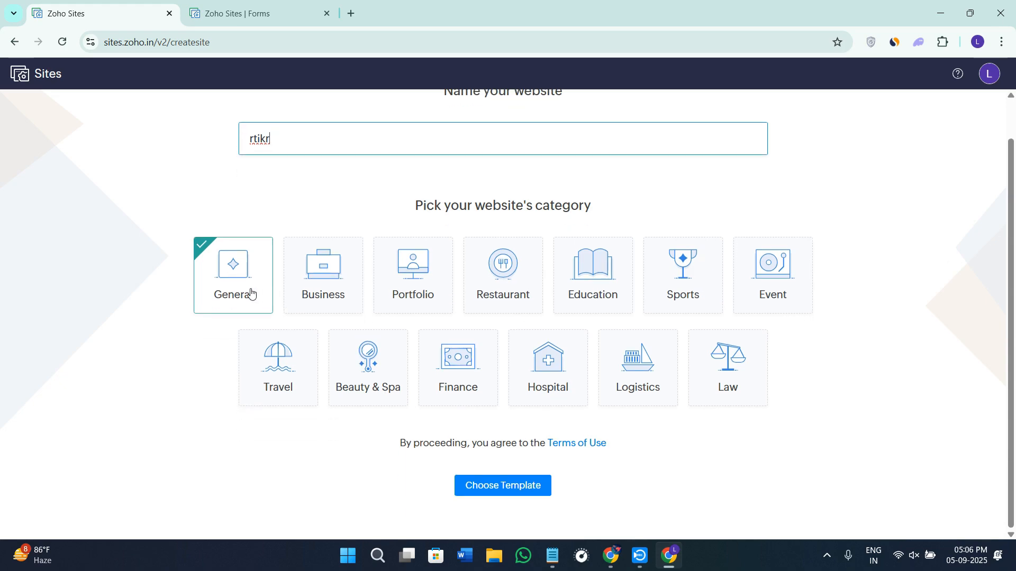
left_click(541, 487)
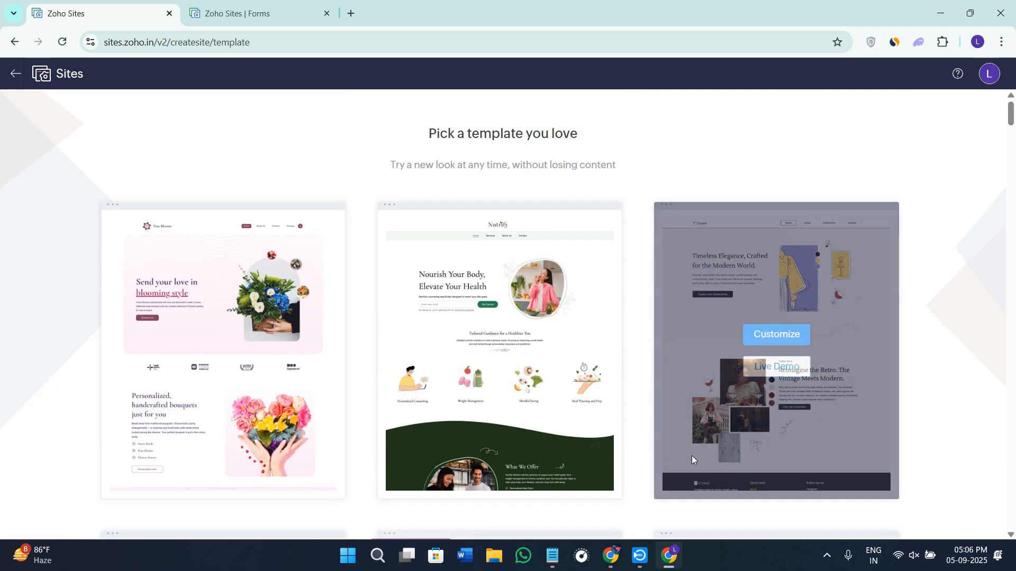
- Browse the template gallery and choose the Aroma "Rose scent Perfume" template for customization
scroll(691, 455, "down", 8)
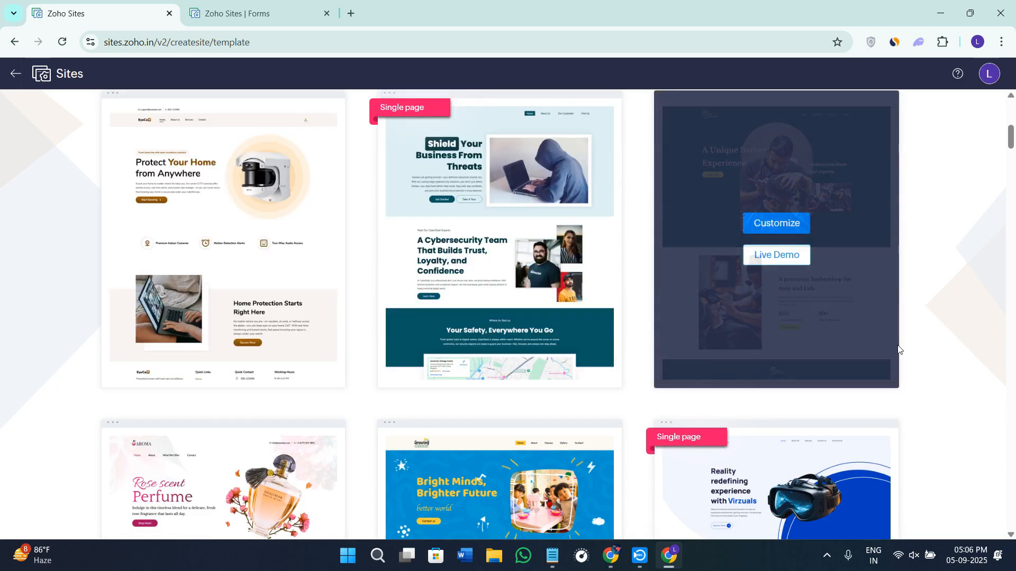
scroll(896, 471, "down", 4)
scroll(894, 467, "down", 2)
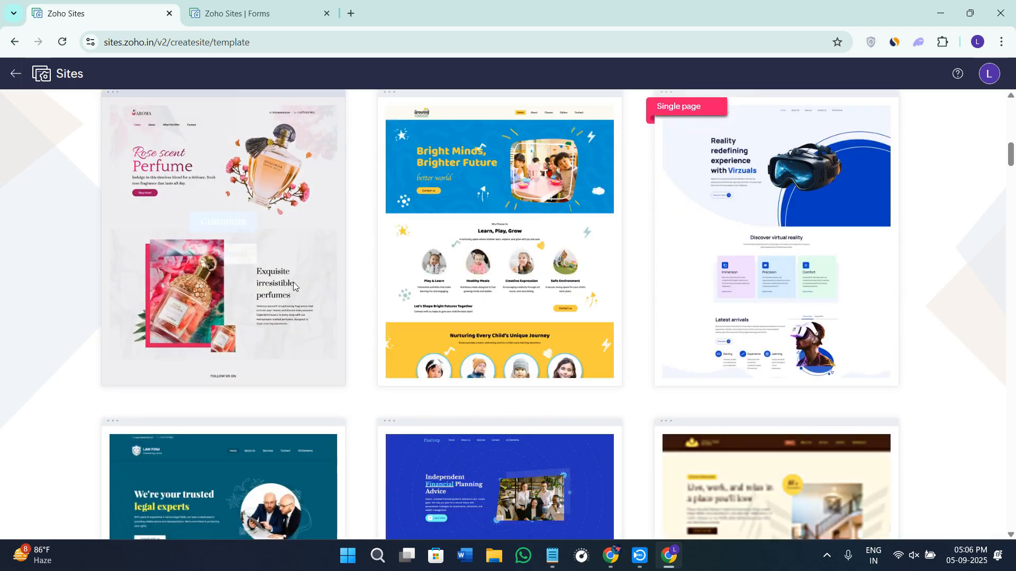
scroll(626, 430, "down", 3)
scroll(380, 429, "up", 4)
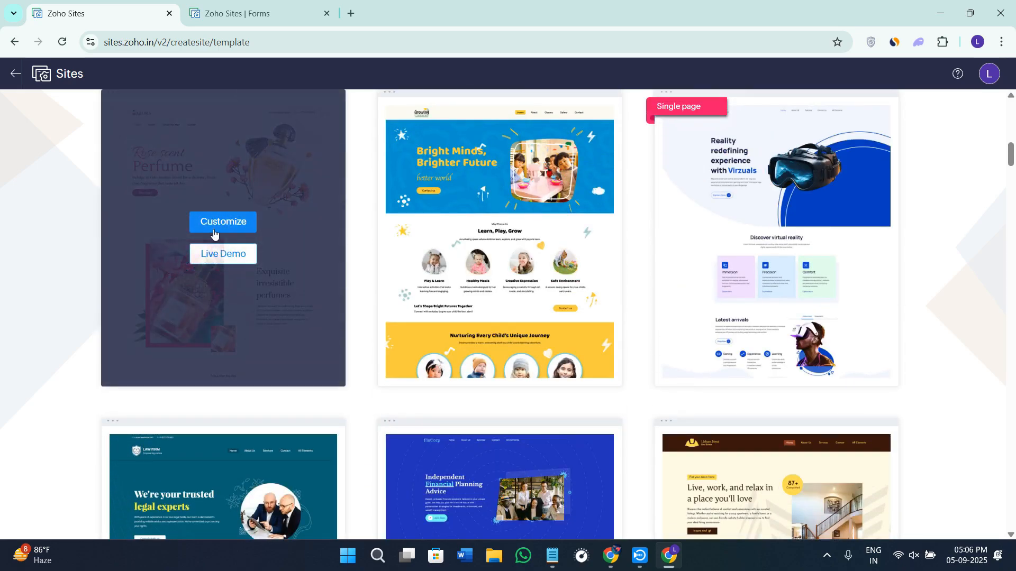
left_click(239, 225)
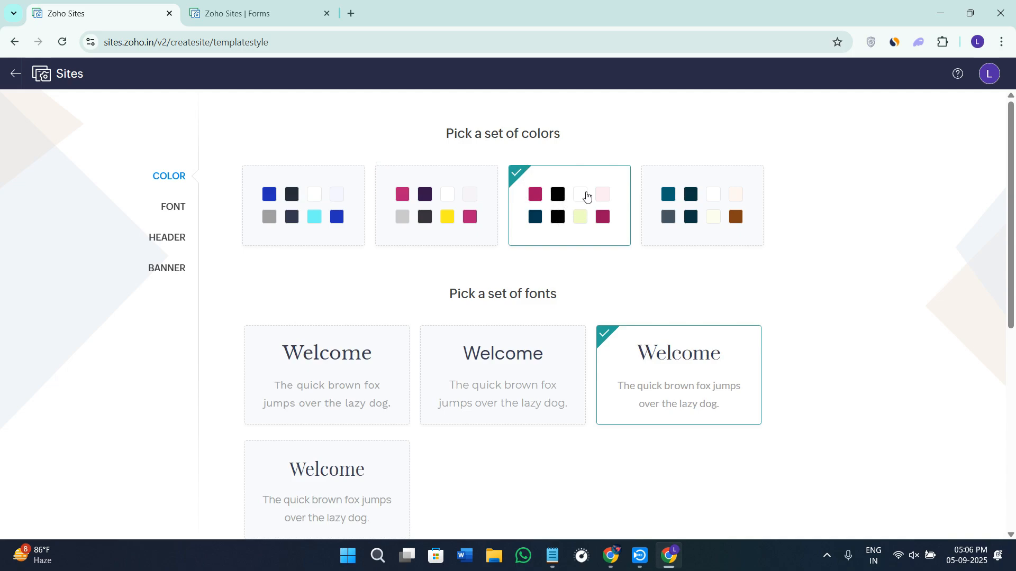
- Try the different color sets and select the first one, with blue and cyan swatches
left_click(429, 210)
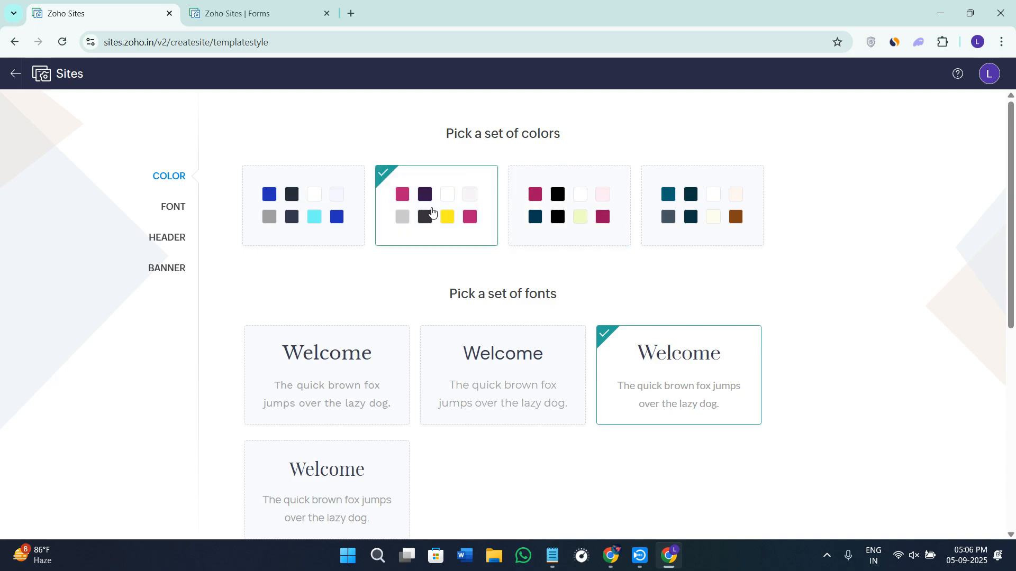
left_click(336, 210)
left_click(608, 202)
left_click(696, 210)
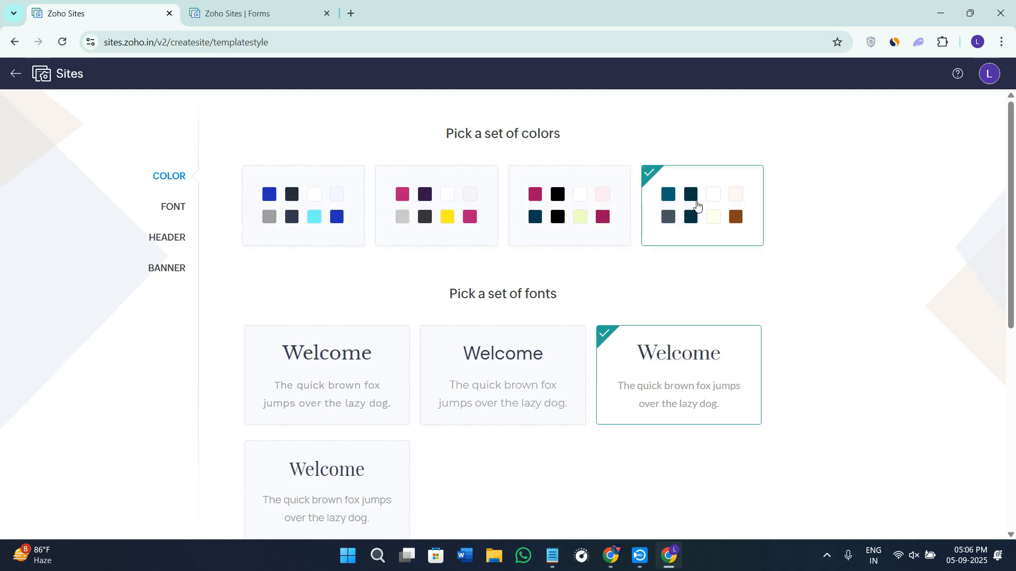
left_click(285, 209)
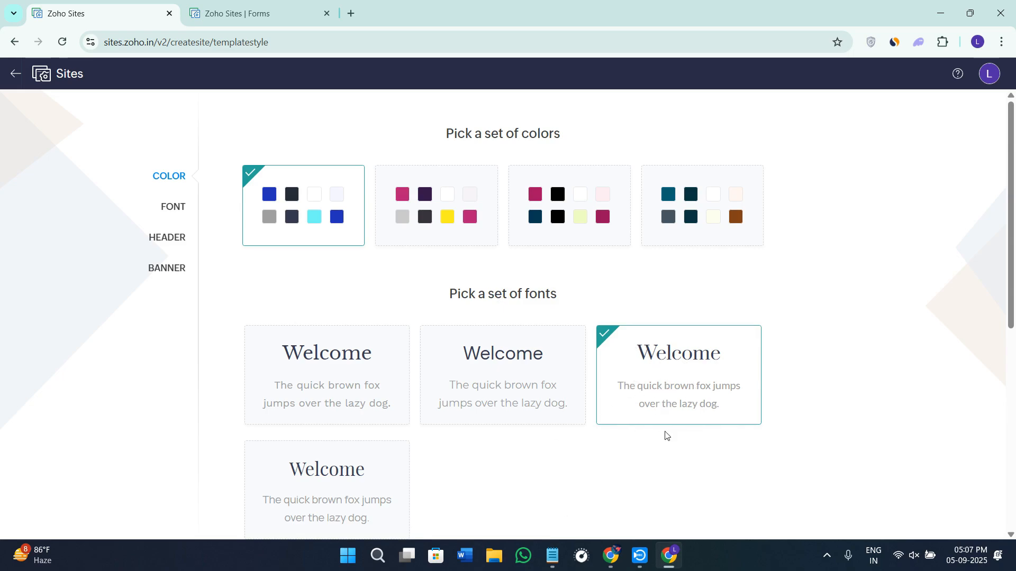
- Compare the font sets and select the fourth one, in the second row
scroll(665, 435, "down", 2)
left_click(334, 365)
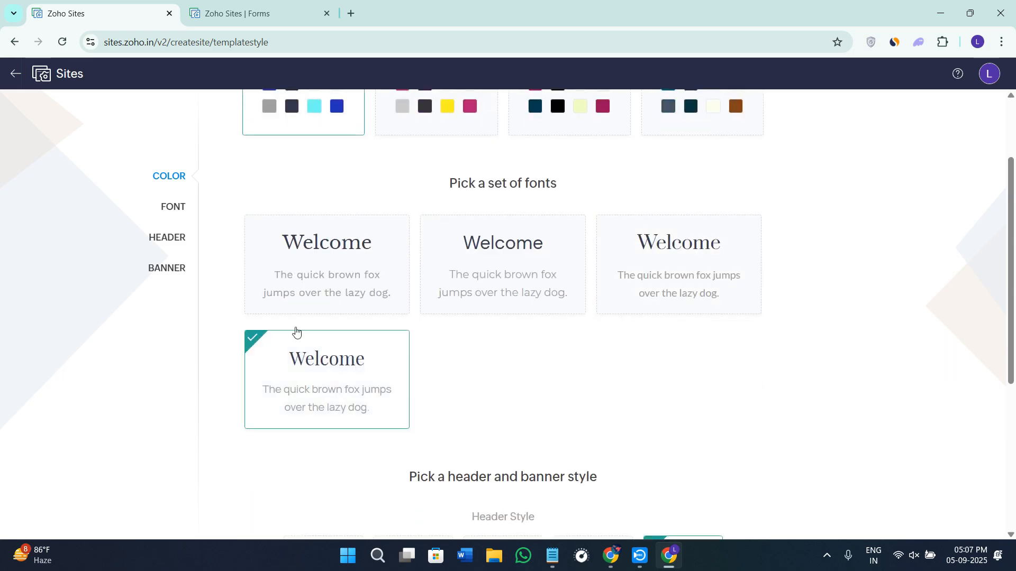
left_click(311, 260)
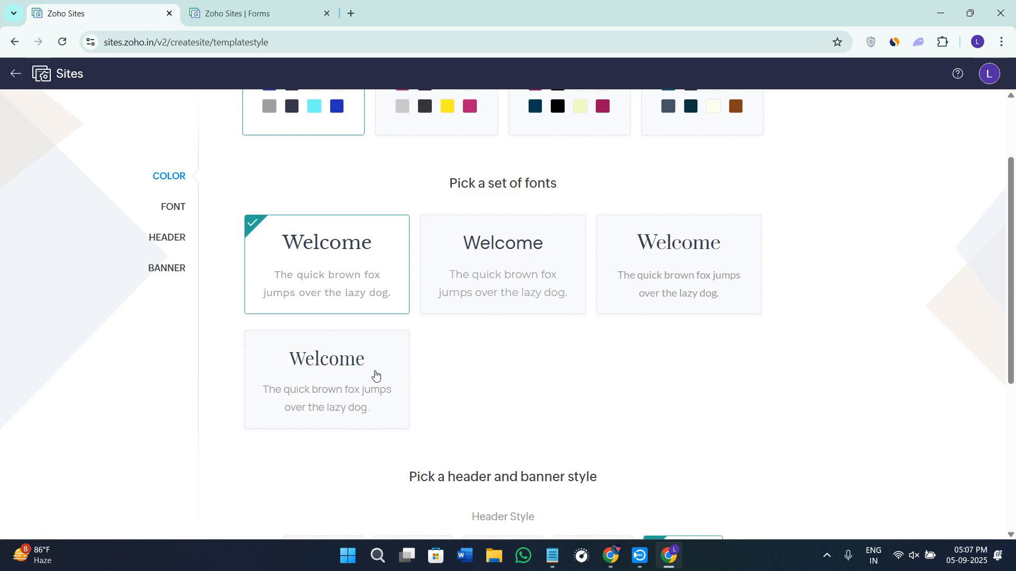
left_click(344, 359)
- Keep the preselected header and banner styles, finish the website setup and postpone the introductory tour
scroll(510, 392, "down", 1)
scroll(511, 393, "down", 5)
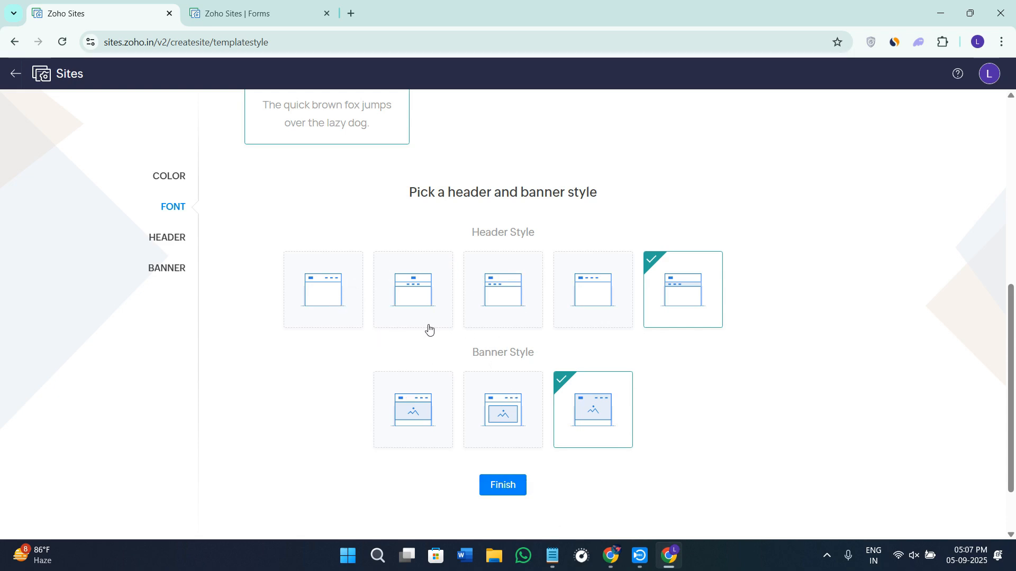
left_click(168, 237)
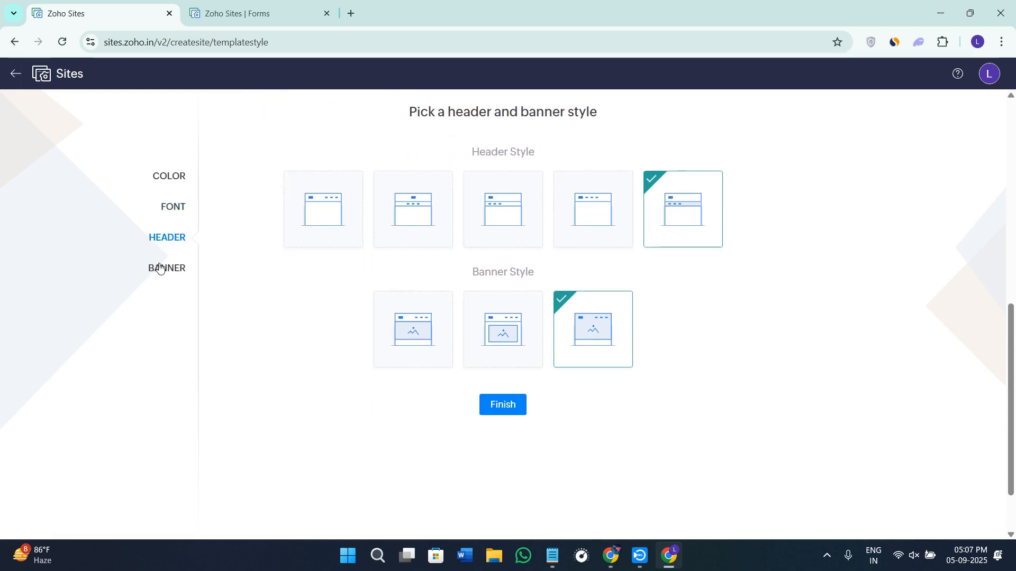
left_click(160, 268)
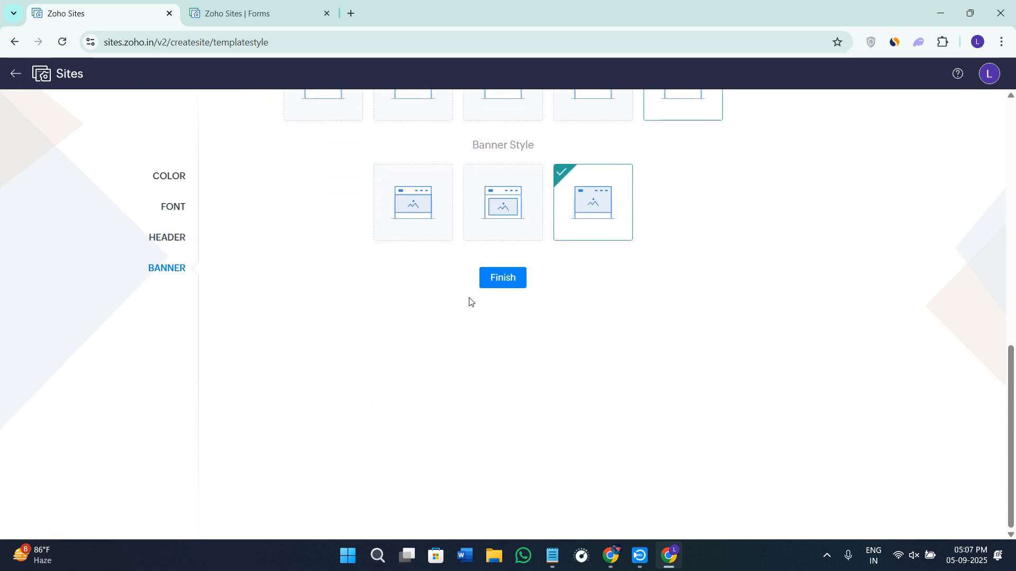
left_click(492, 276)
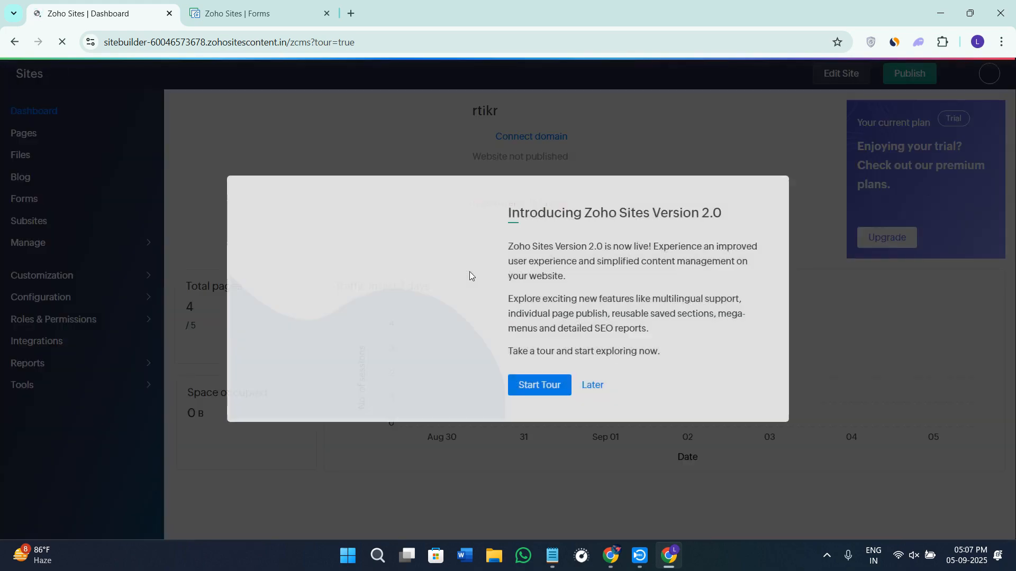
left_click(591, 385)
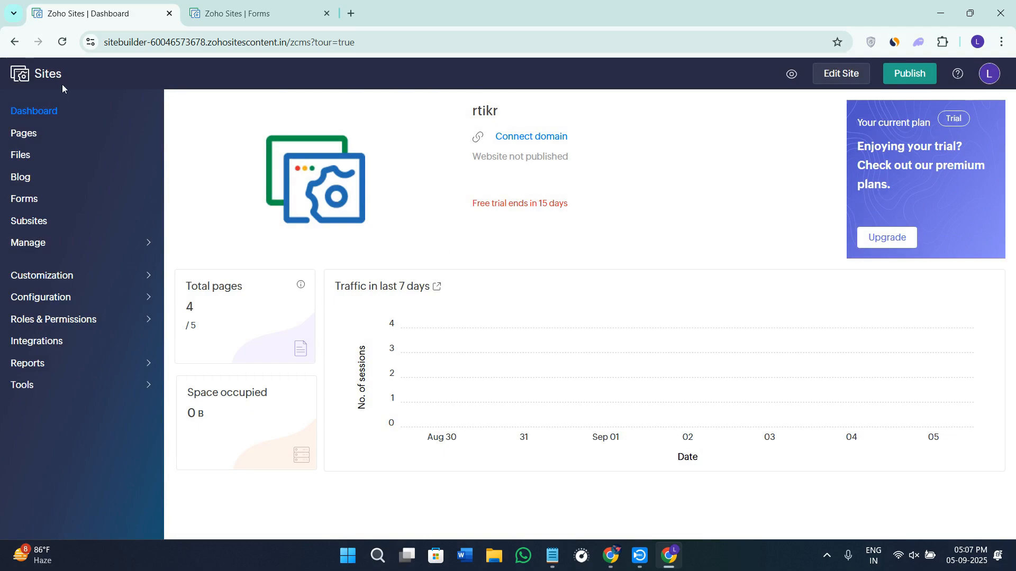
- Look over the new site's dashboard and its list of pages
left_click(26, 133)
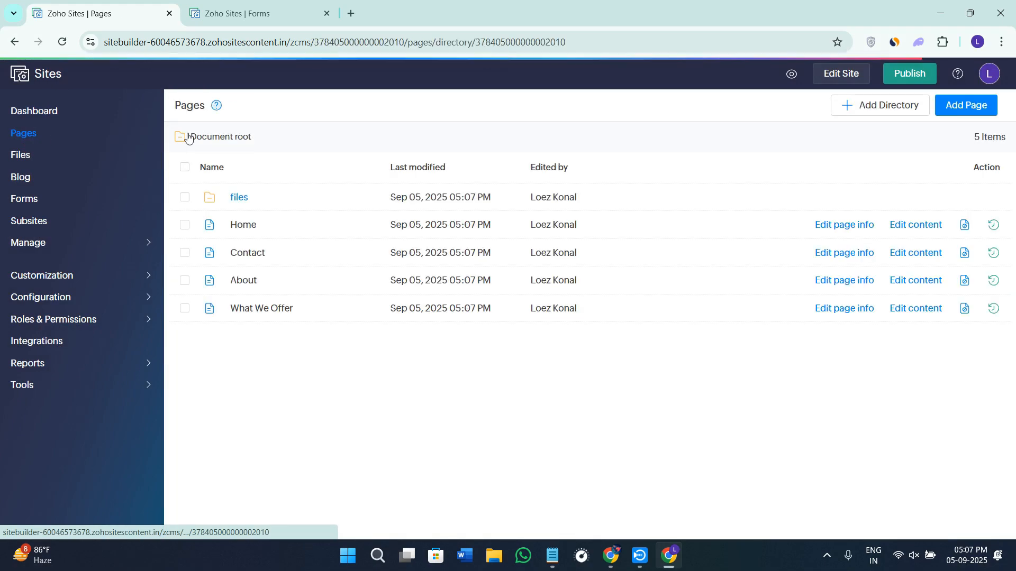
left_click(66, 119)
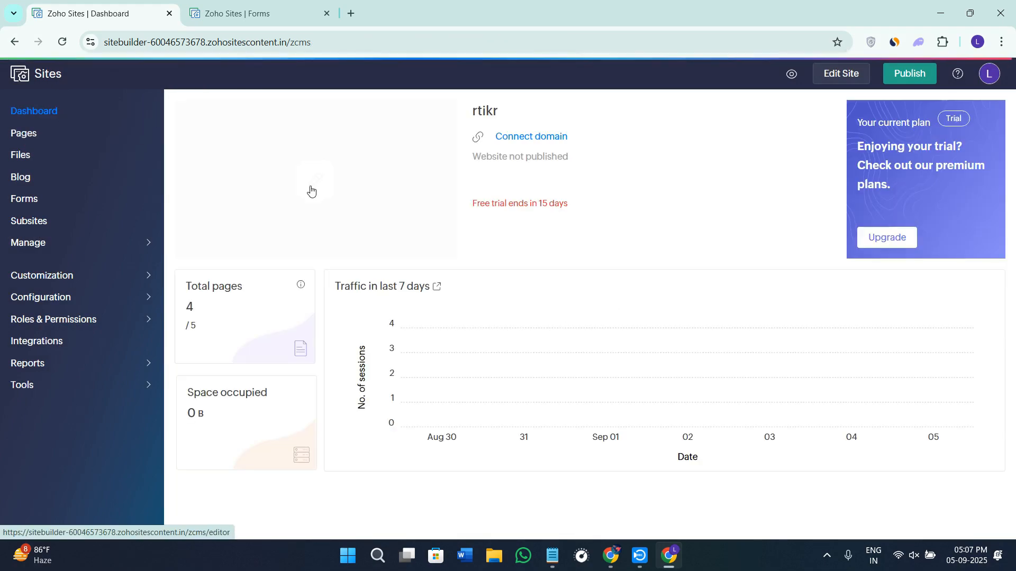
left_click(40, 132)
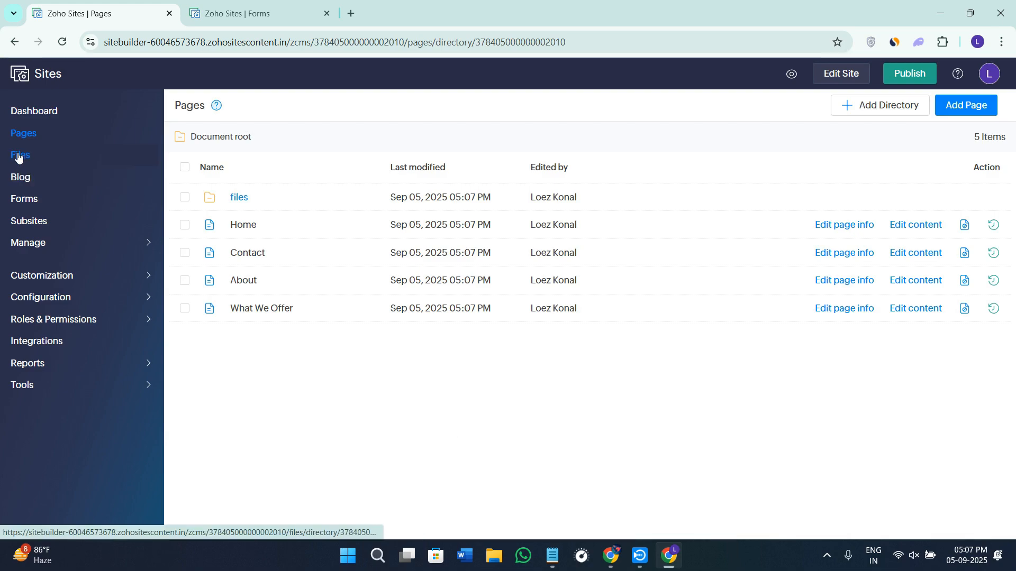
- Open the site in the Visual Editor and apply the magenta preset with Lato and Prata fonts
mouse_move(74, 280)
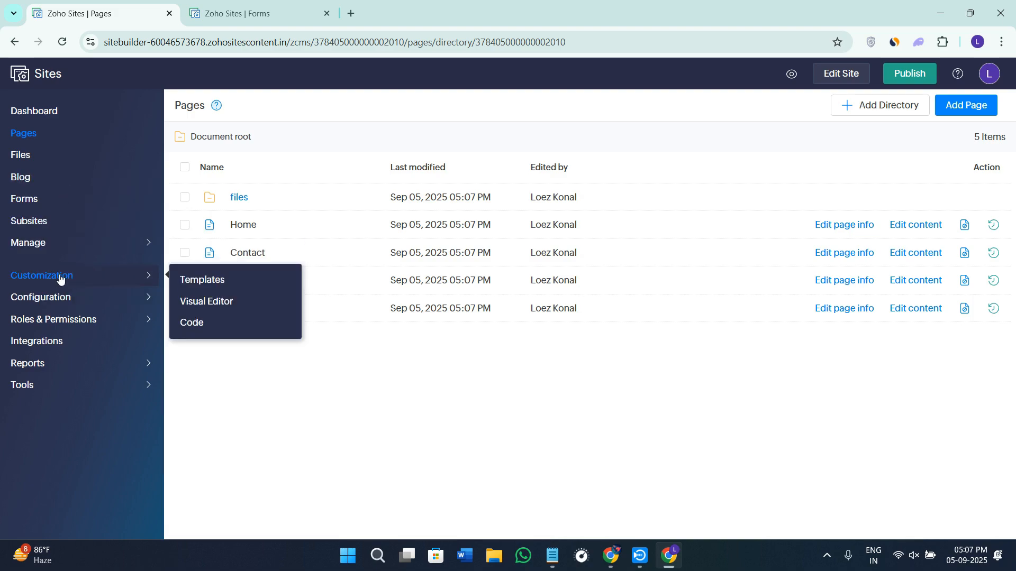
left_click(196, 302)
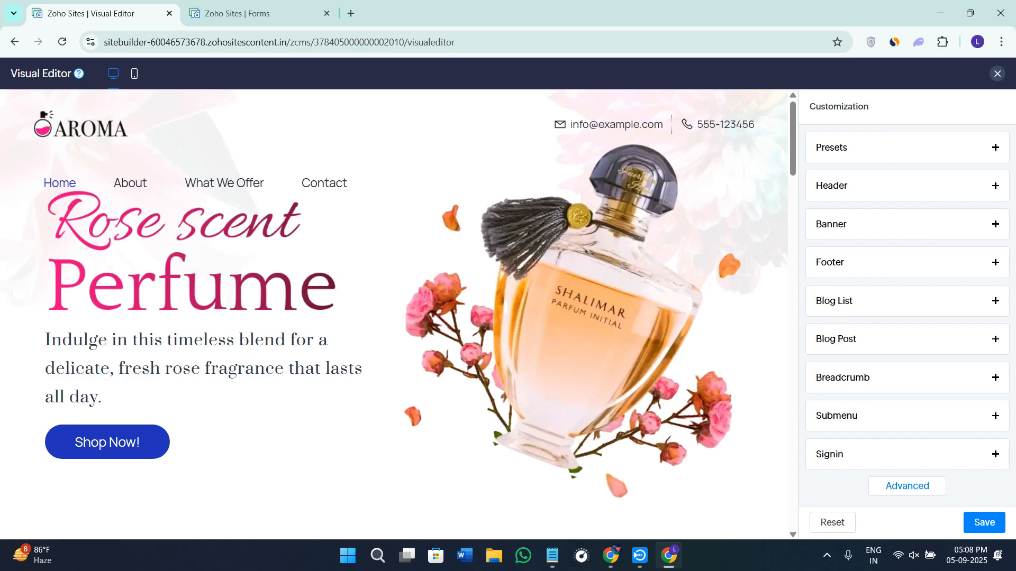
left_click(996, 149)
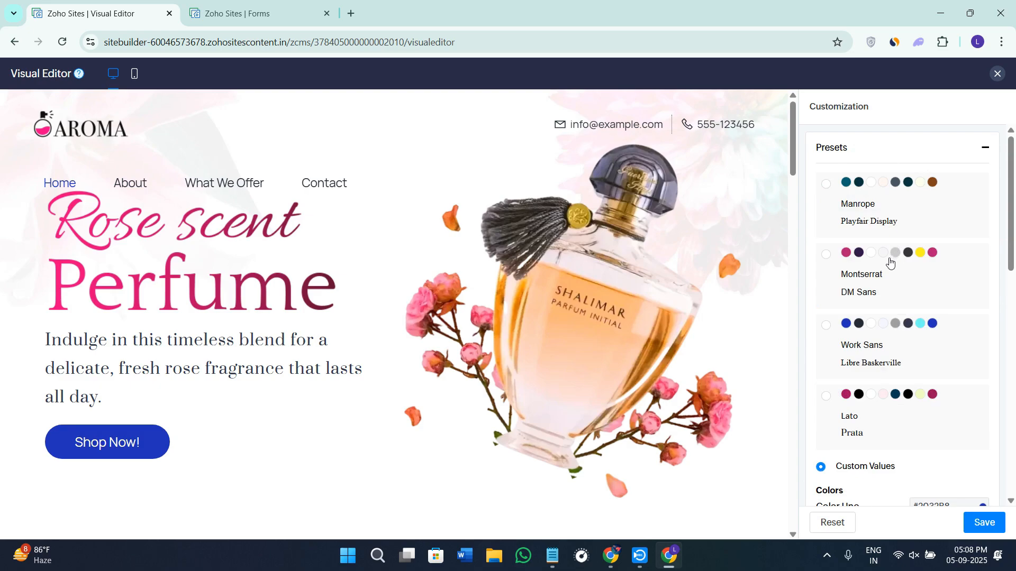
left_click(826, 397)
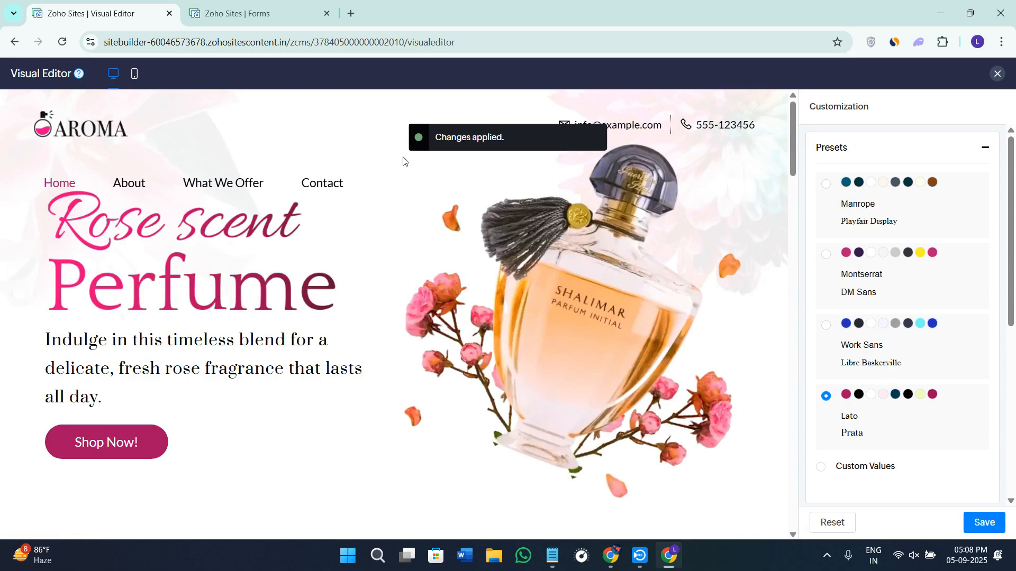
- Preview the home page in the mobile layout and return to the desktop layout
left_click(133, 75)
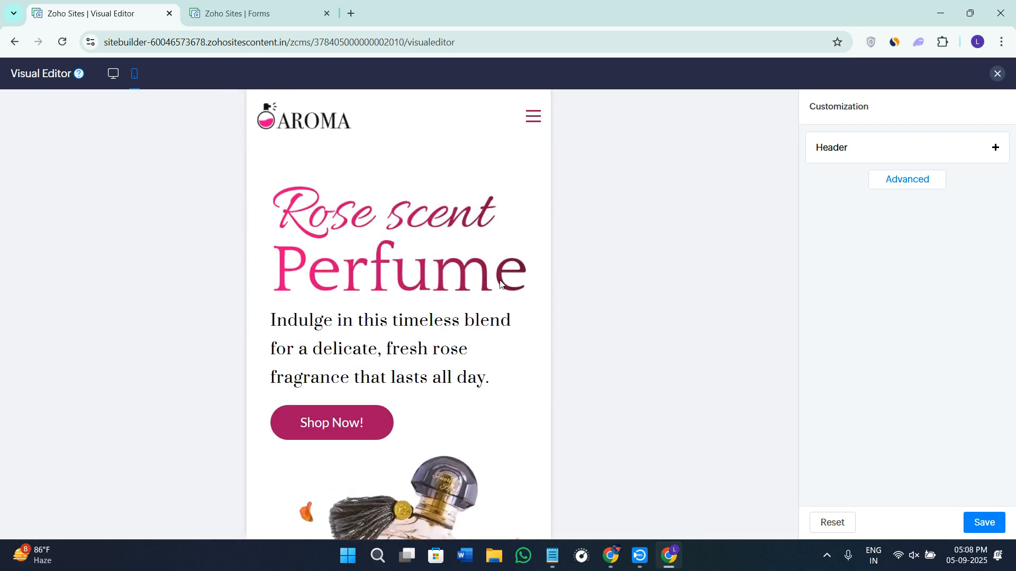
scroll(501, 285, "down", 6)
scroll(500, 294, "up", 4)
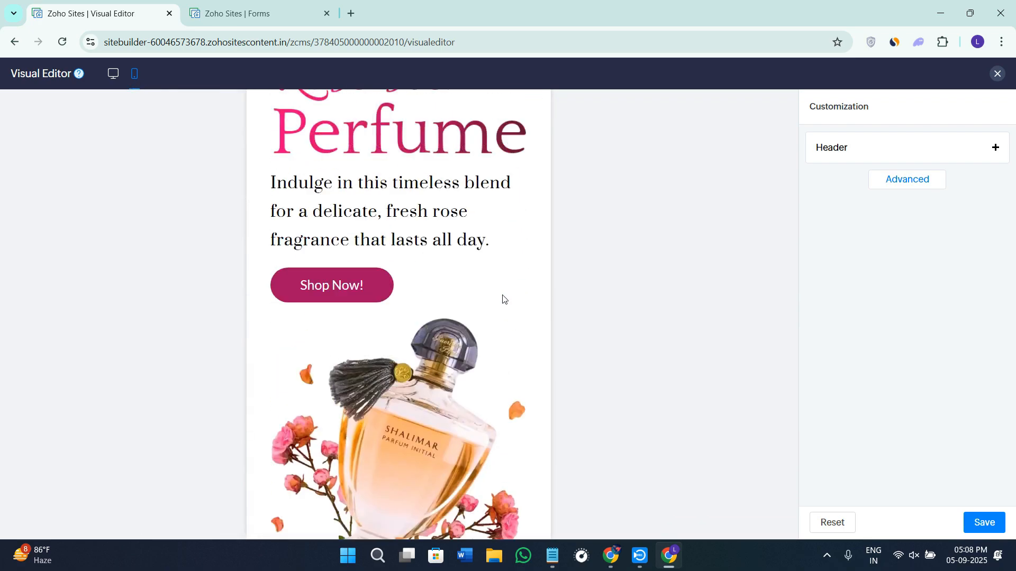
left_click(113, 74)
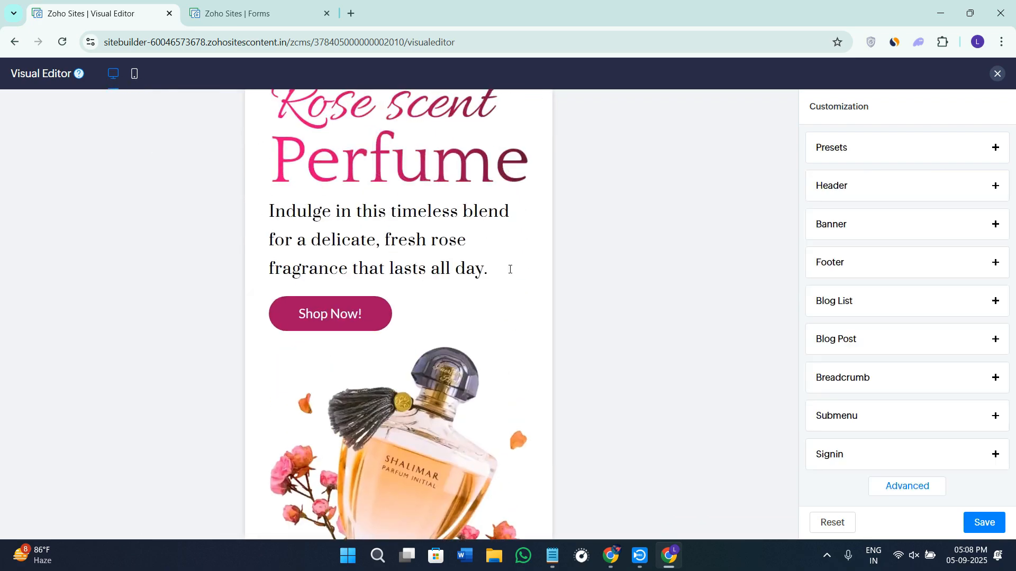
scroll(527, 284, "down", 1)
- Look through the available presets and the header's style, theme, scrolling and width settings
left_click(906, 148)
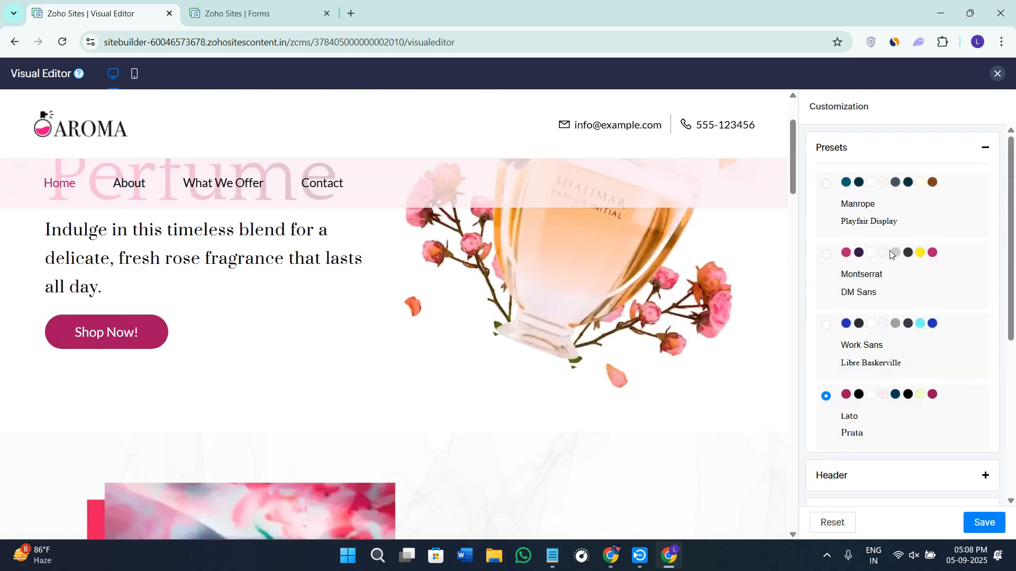
scroll(881, 404, "down", 4)
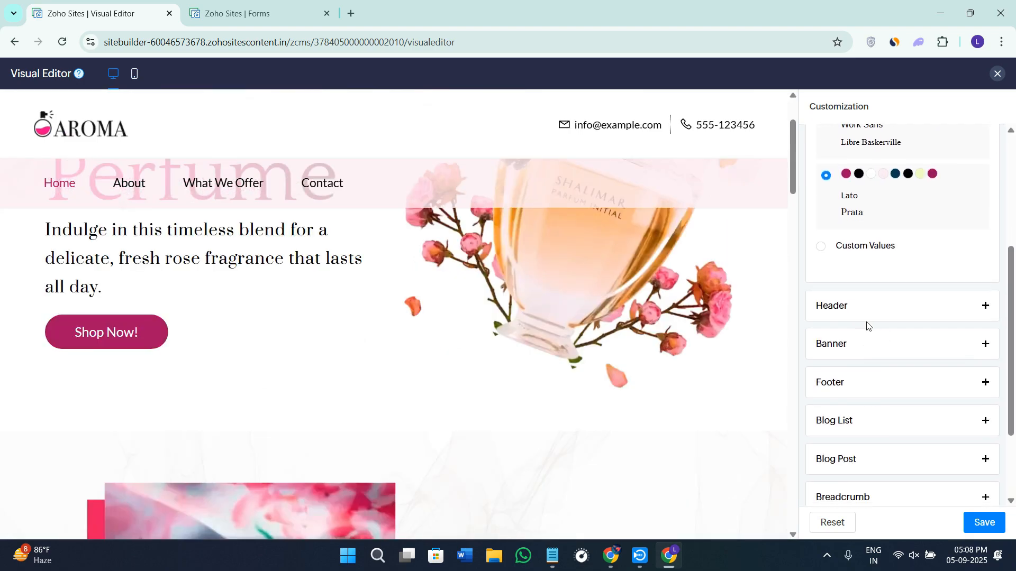
left_click(866, 313)
scroll(866, 313, "up", 2)
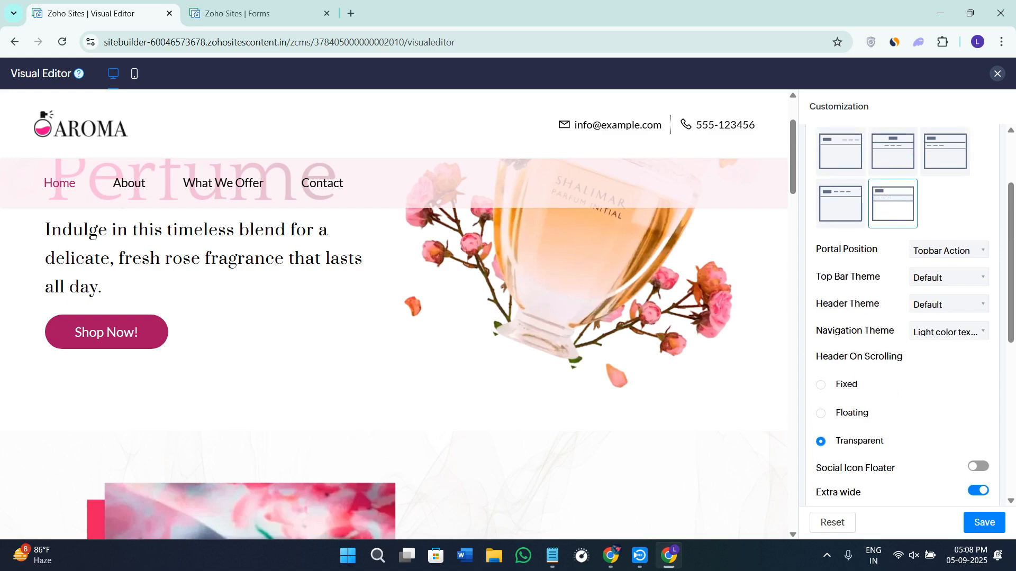
scroll(921, 297, "up", 2)
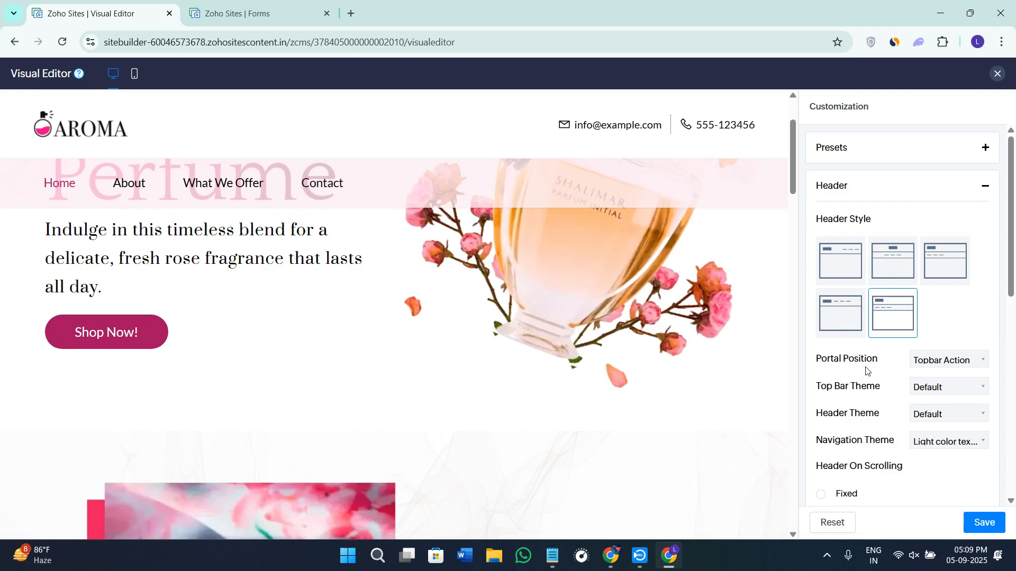
scroll(868, 370, "down", 2)
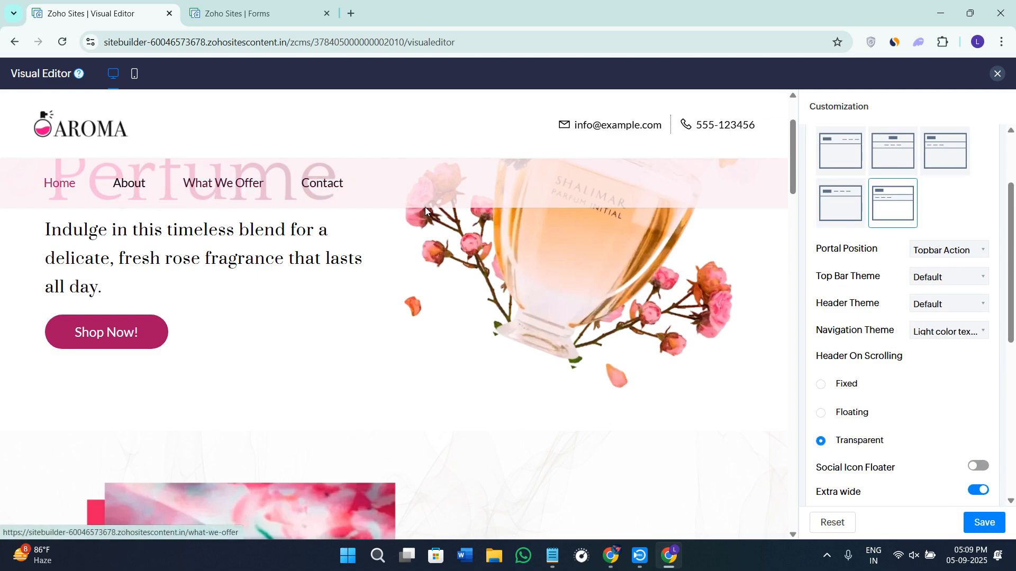
scroll(862, 339, "down", 2)
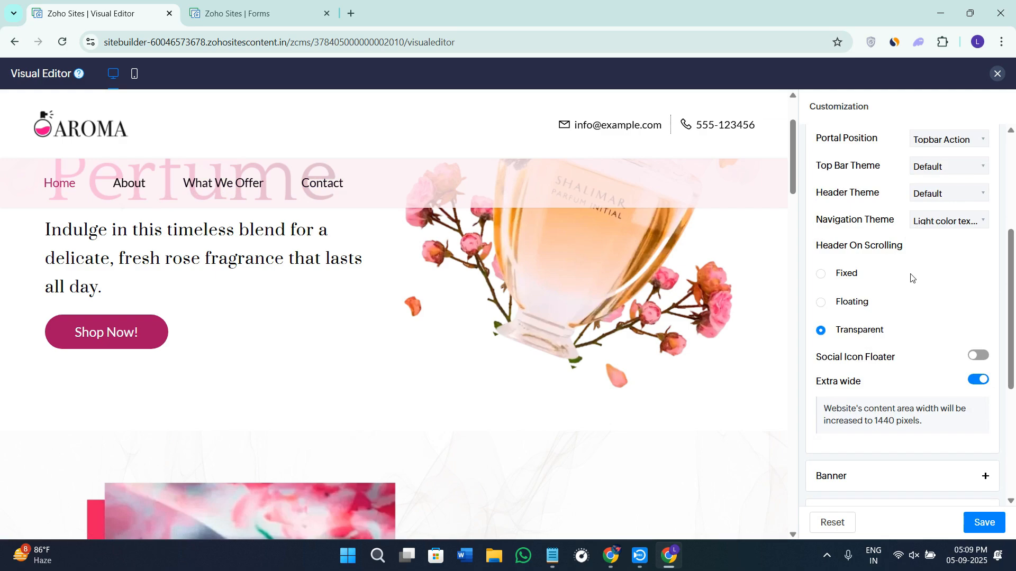
scroll(911, 278, "down", 2)
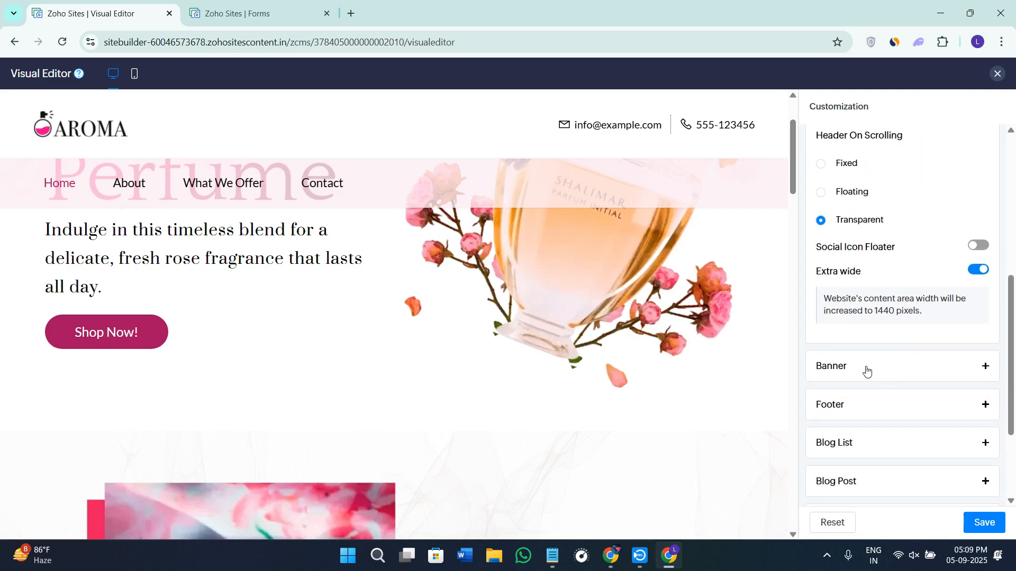
- Try the Full Width banner style and switch the banner back to Full Screen
left_click(866, 372)
scroll(878, 283, "up", 2)
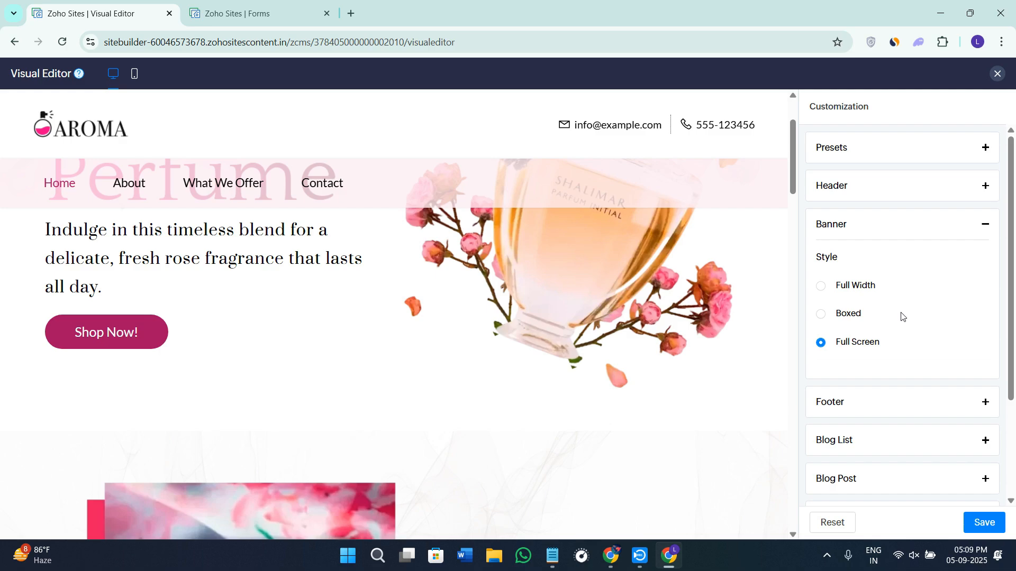
left_click(838, 289)
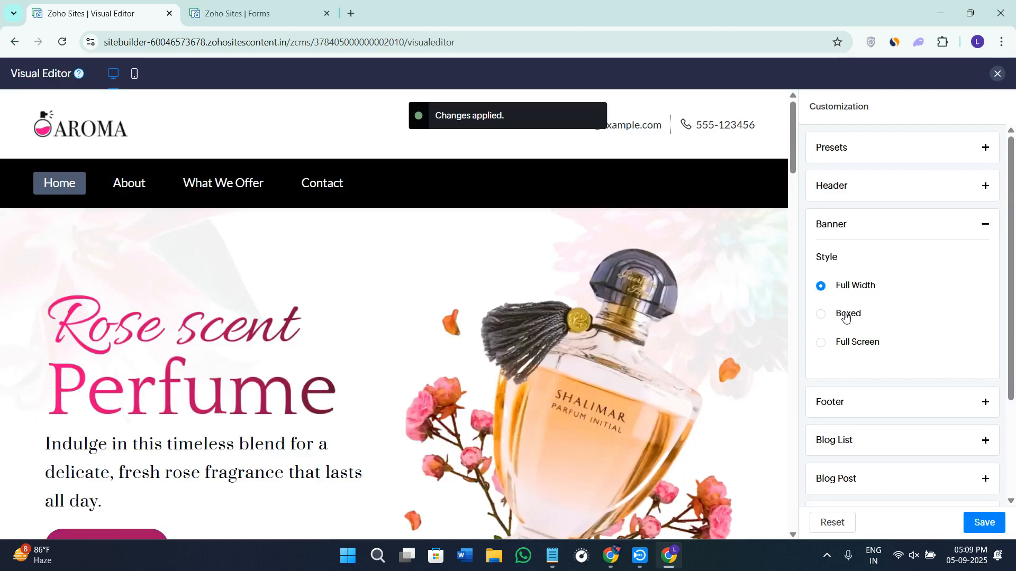
left_click(840, 347)
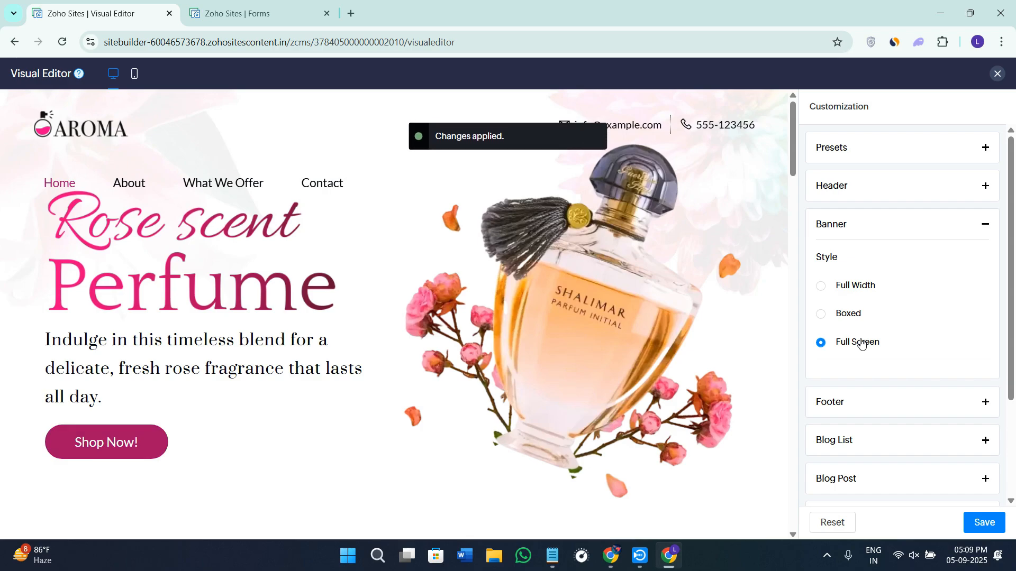
- Set the footer background to dark color text on light background and check the footer on the home page
left_click(884, 402)
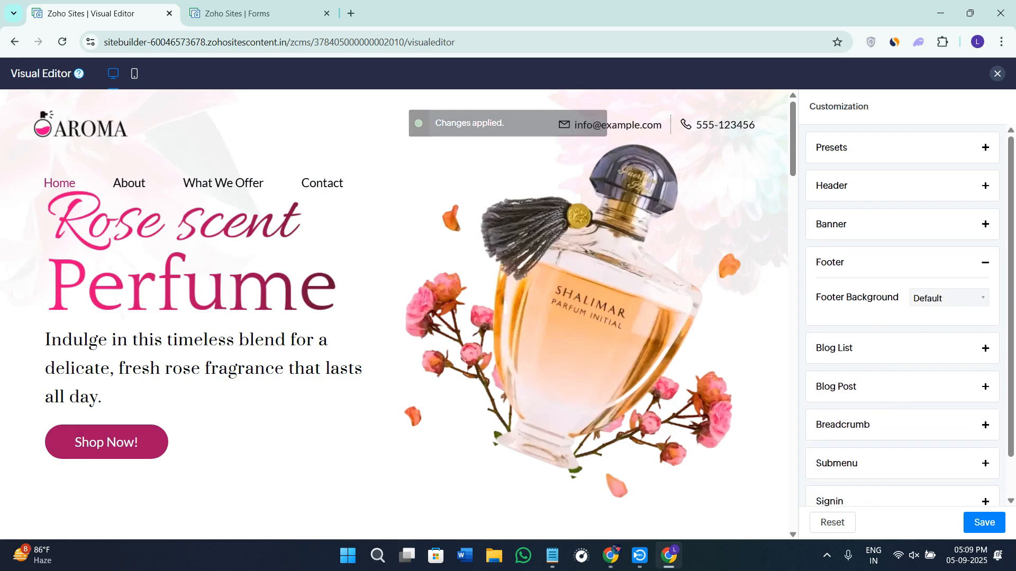
scroll(637, 344, "down", 5)
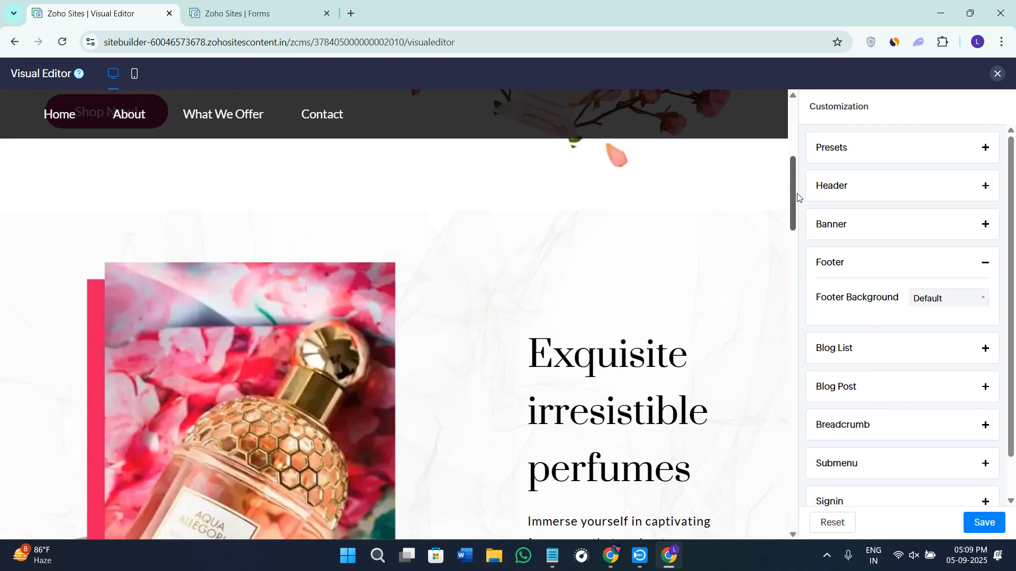
left_click_drag(792, 201, 782, 532)
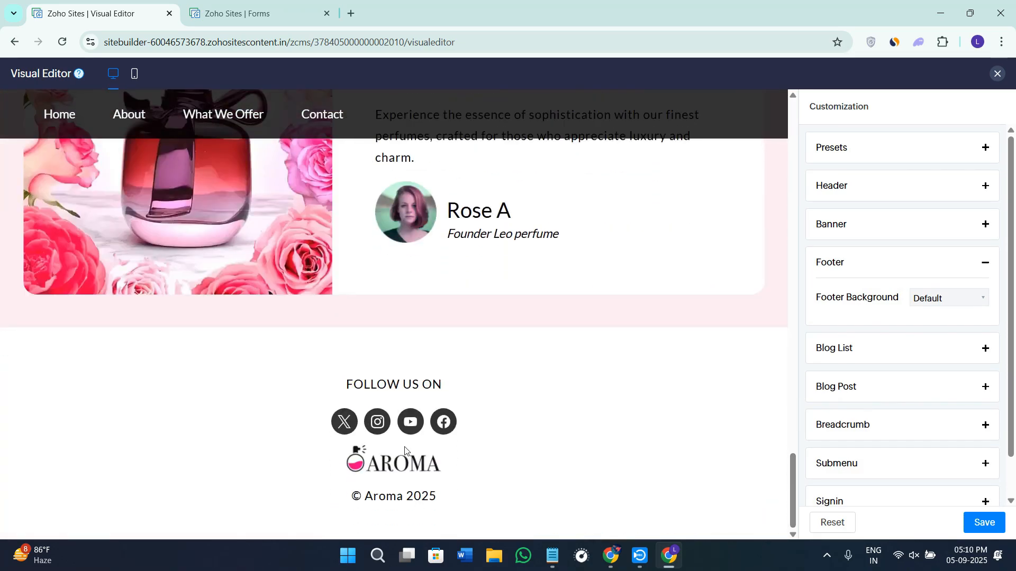
left_click(921, 299)
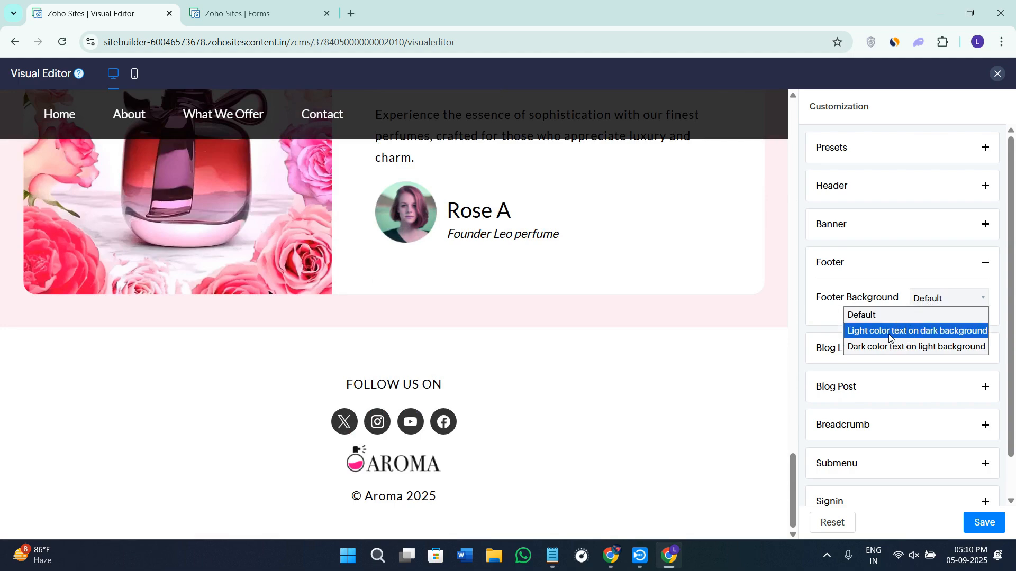
left_click(865, 347)
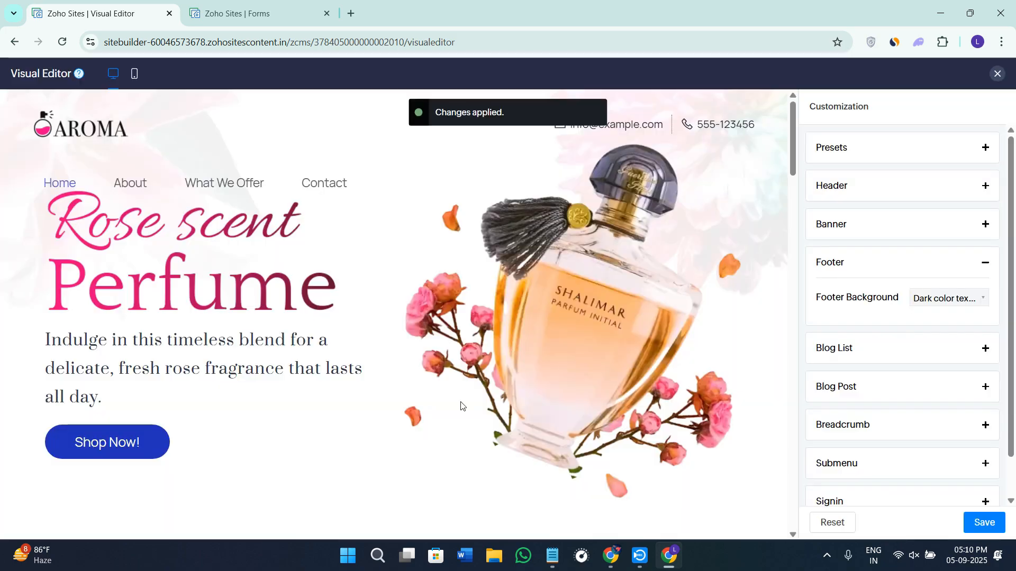
scroll(798, 250, "down", 5)
left_click_drag(797, 249, 805, 510)
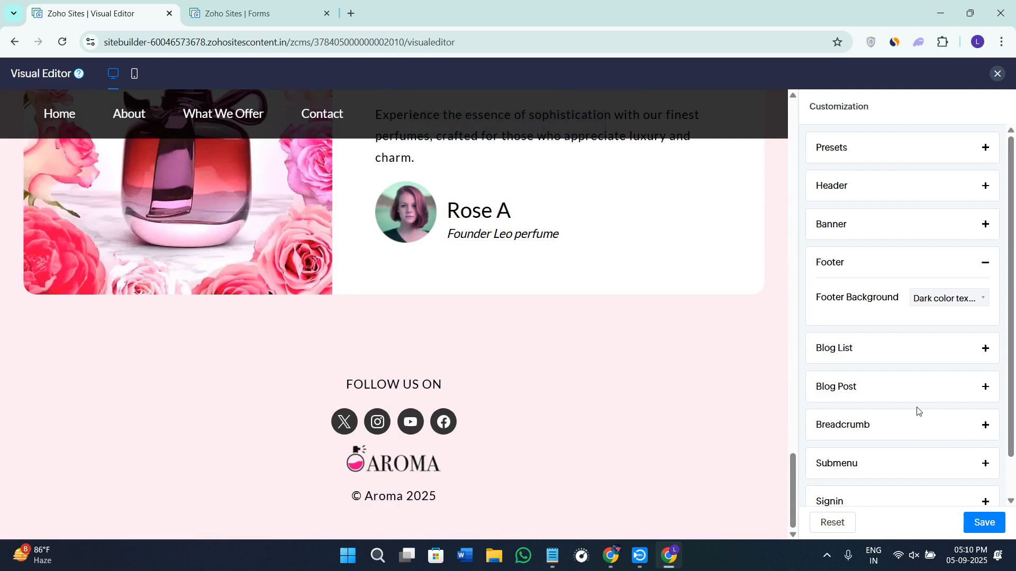
- Apply the blog list layout with images beside the post text and a shaded sidebar, keeping all display options on
left_click(868, 356)
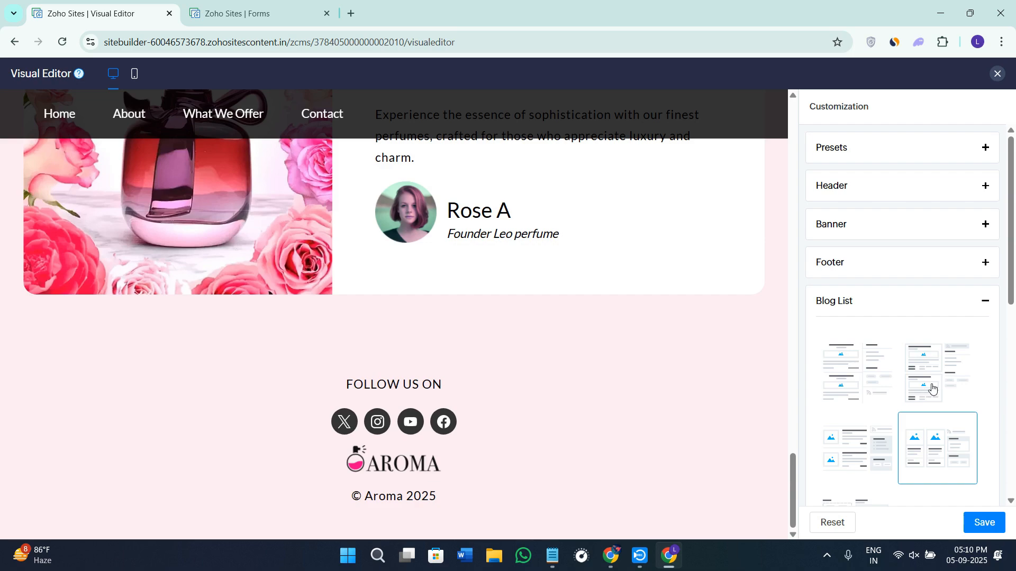
scroll(932, 389, "down", 2)
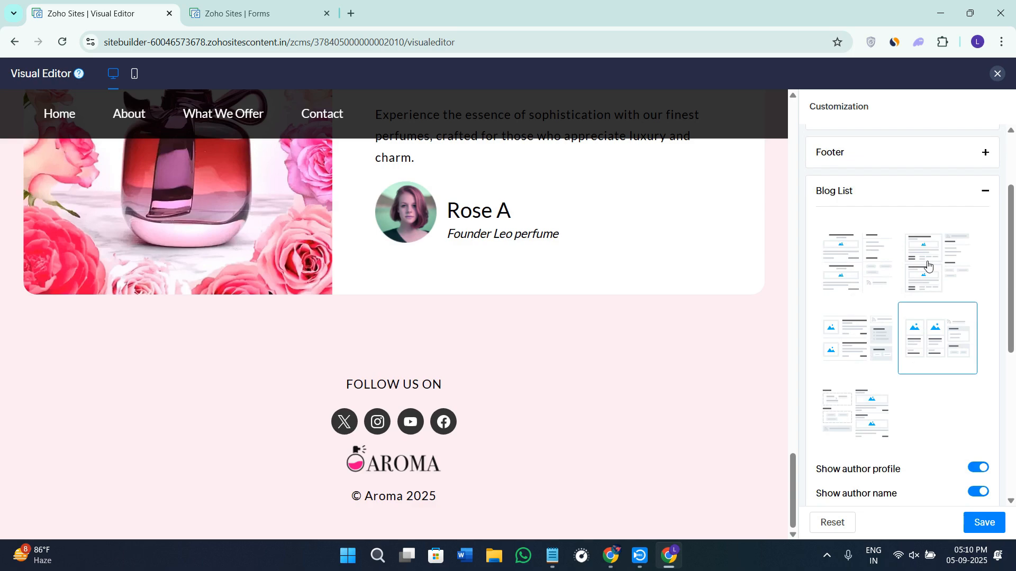
left_click(846, 337)
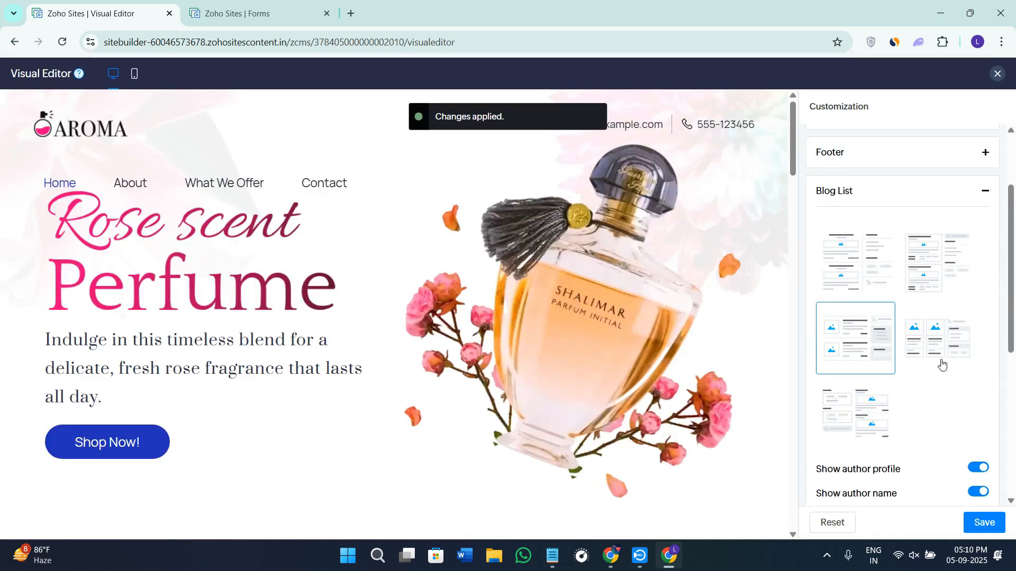
scroll(939, 359, "down", 4)
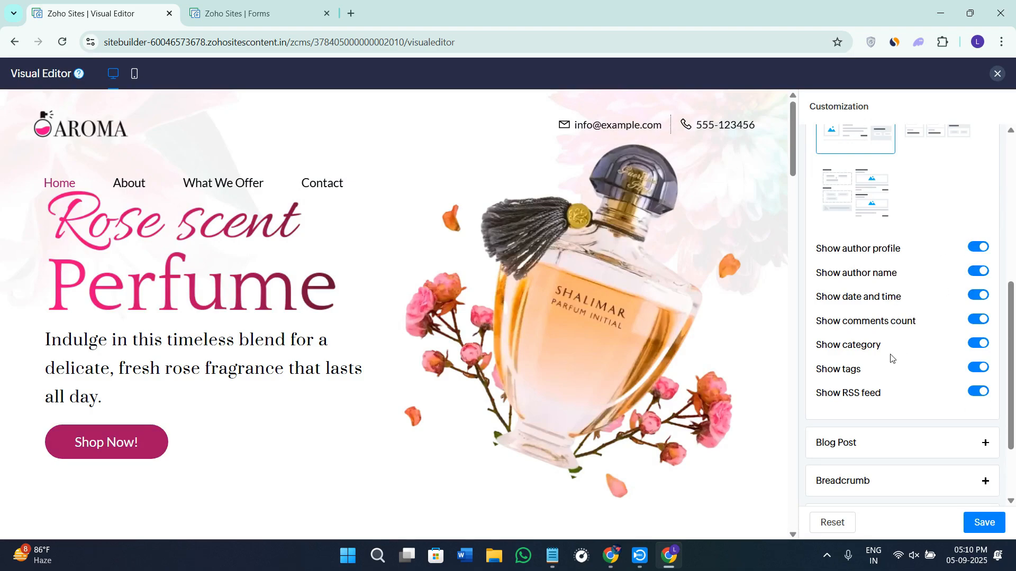
- Review the blog post layouts and display options, and set the breadcrumb style to double-chevron separators
left_click(866, 439)
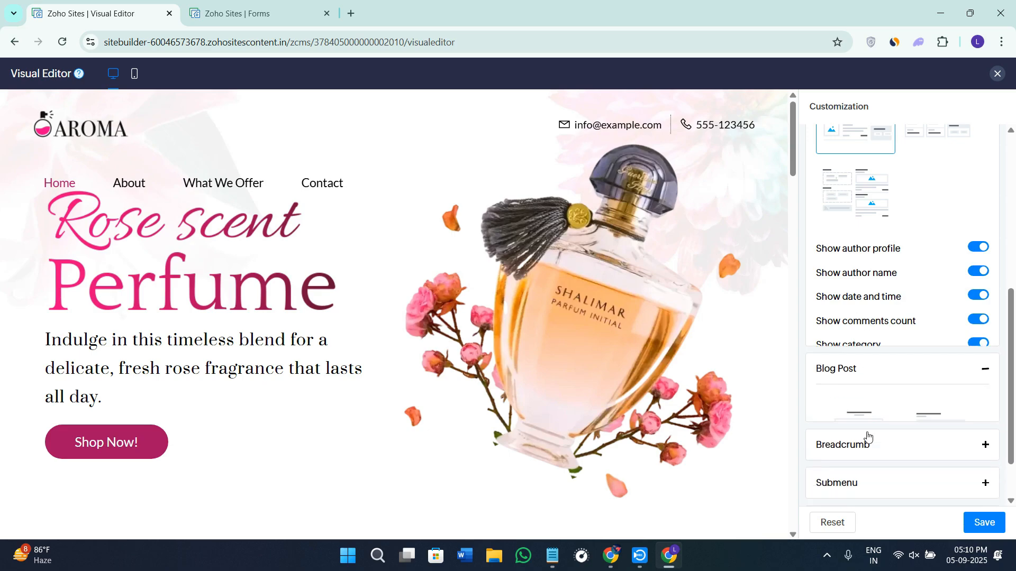
scroll(890, 318, "up", 4)
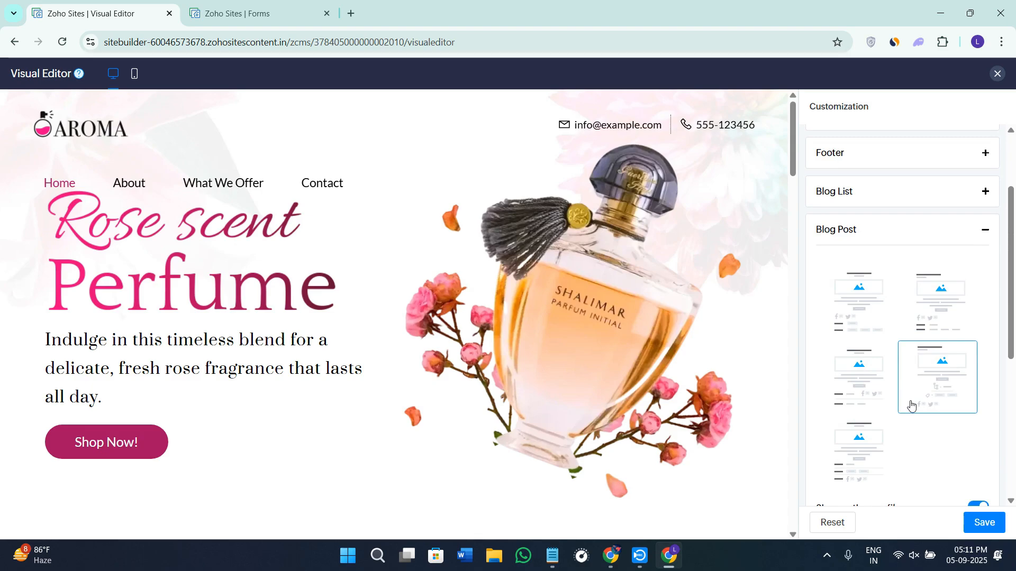
scroll(918, 360, "down", 2)
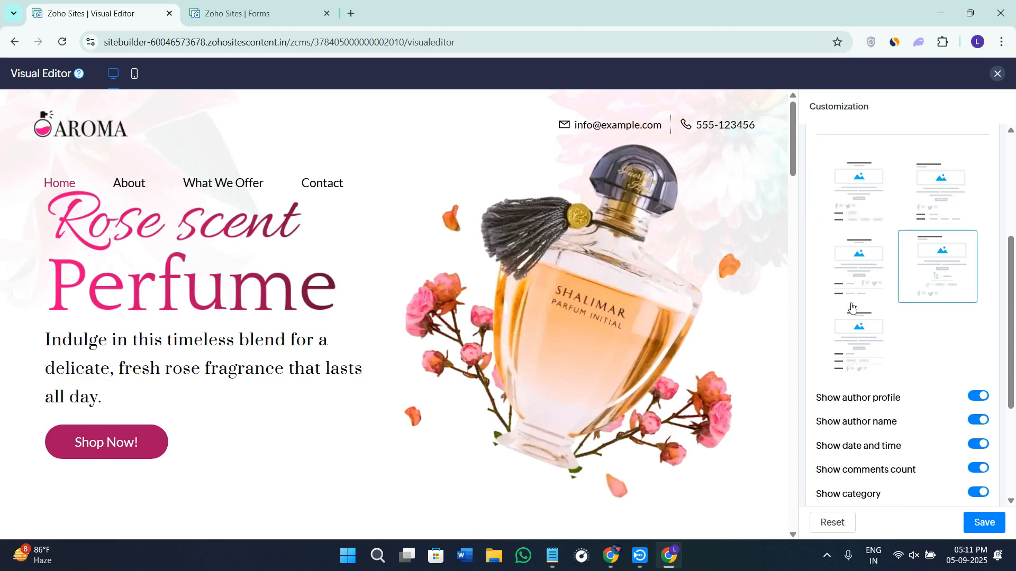
scroll(910, 405, "down", 2)
scroll(913, 401, "down", 2)
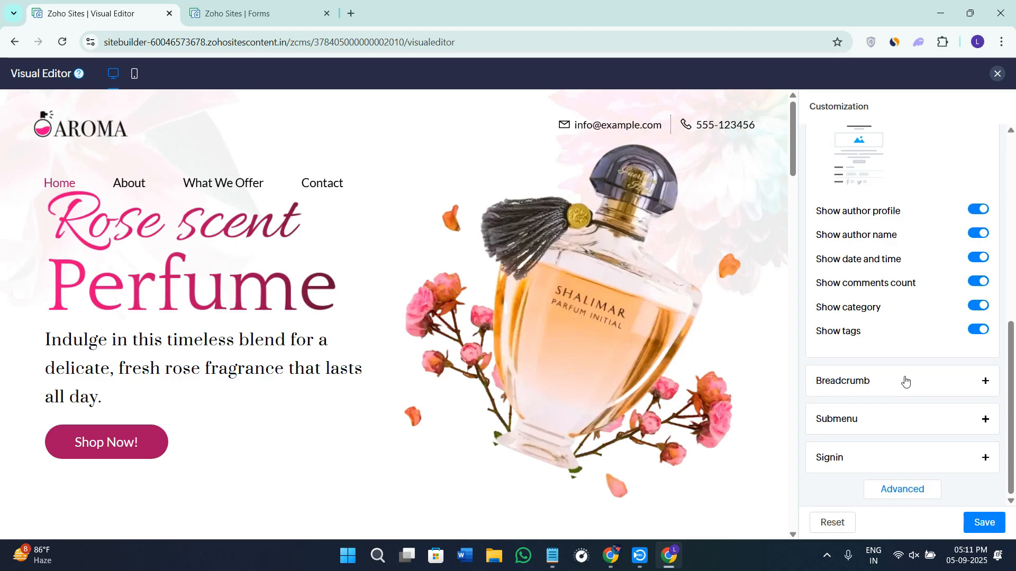
left_click(884, 382)
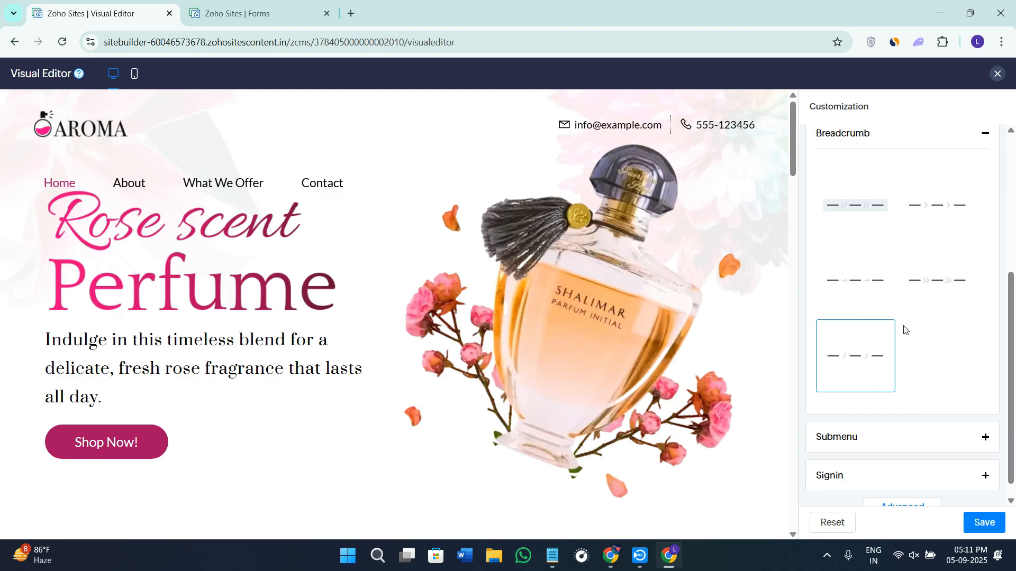
left_click(917, 284)
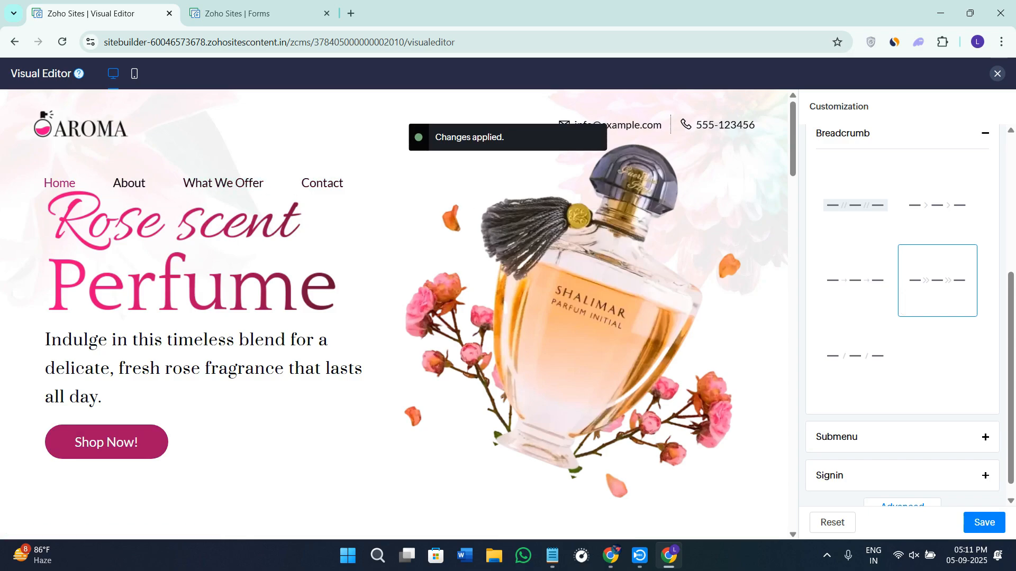
- Look over the submenu styles and the sign-in background setting
left_click(875, 440)
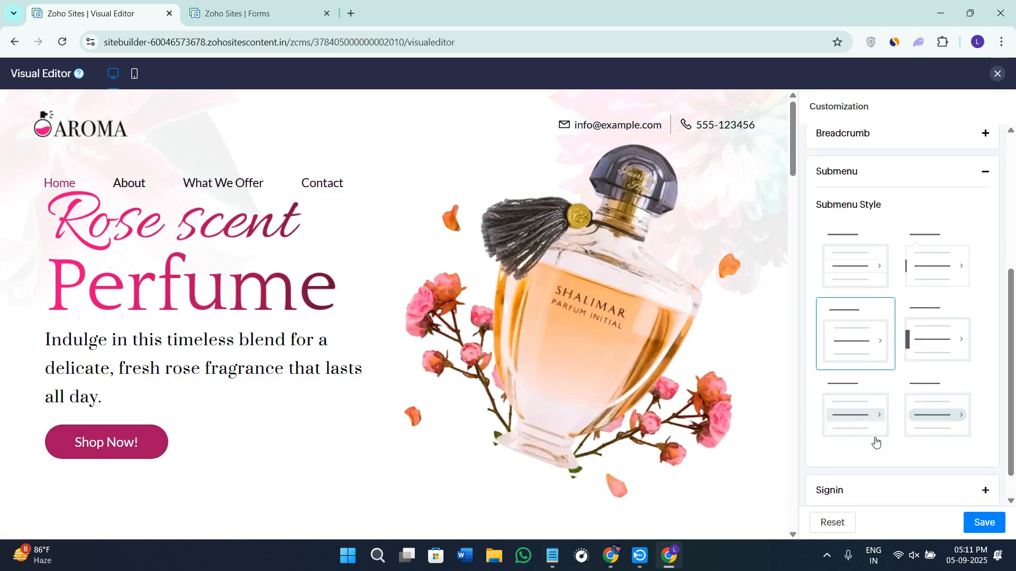
scroll(886, 417, "down", 1)
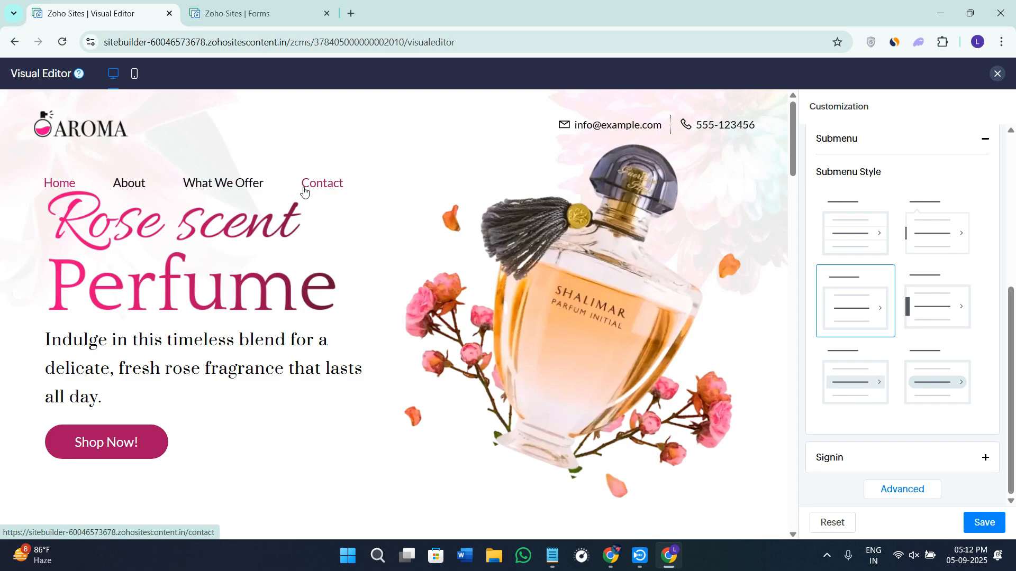
left_click(893, 456)
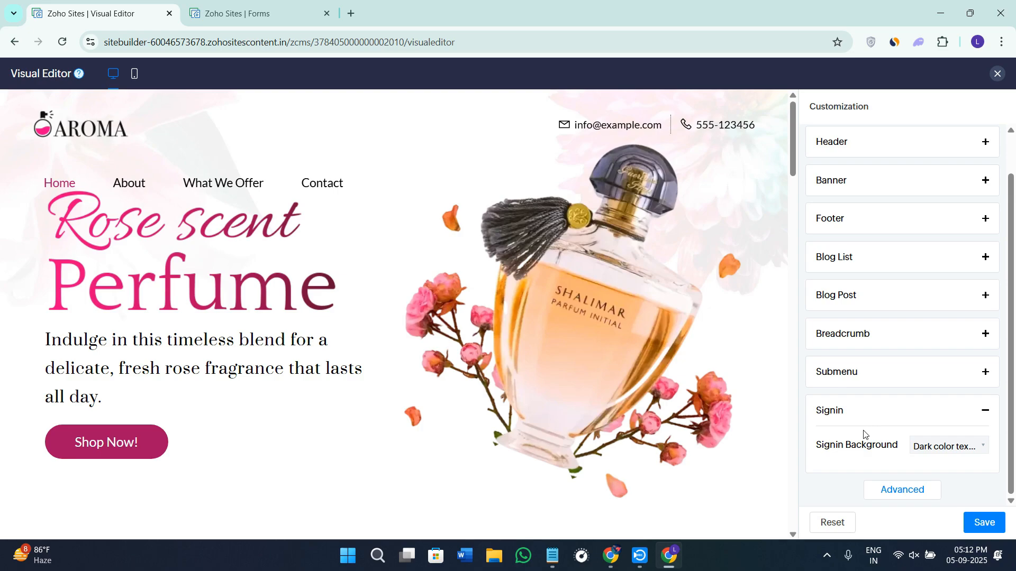
left_click(939, 486)
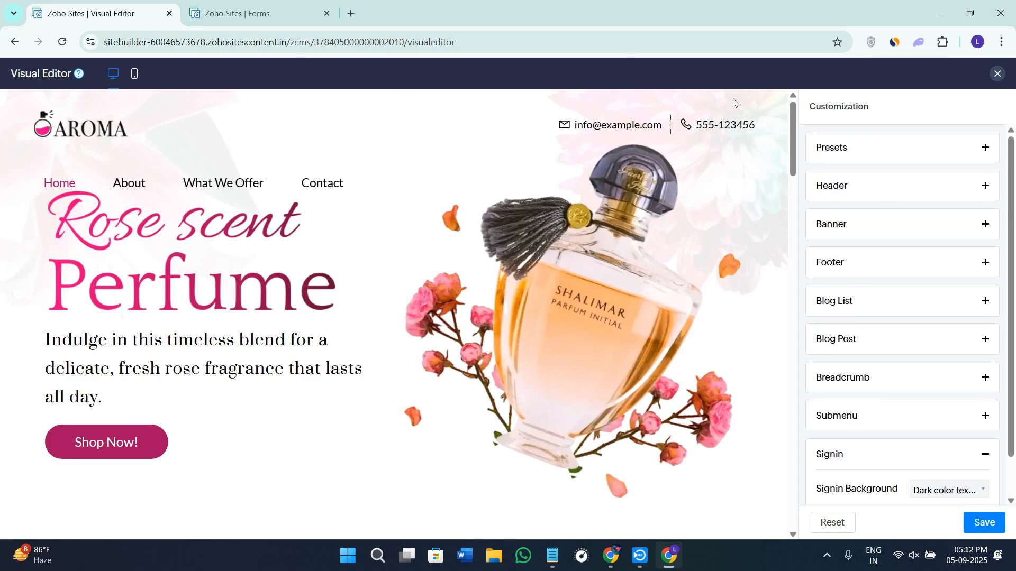
- Save the Visual Editor customizations and publish the site
left_click(977, 524)
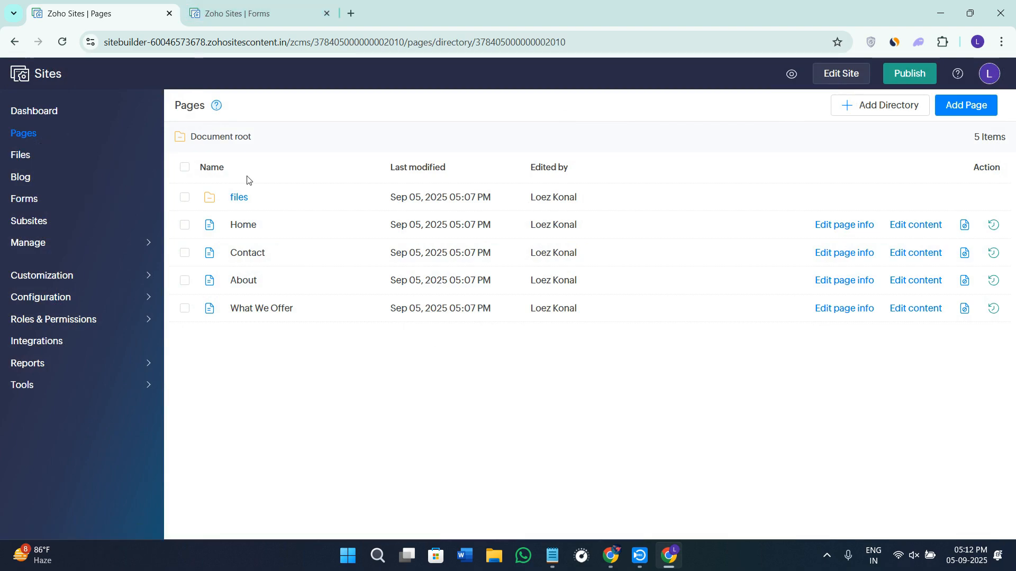
left_click(911, 77)
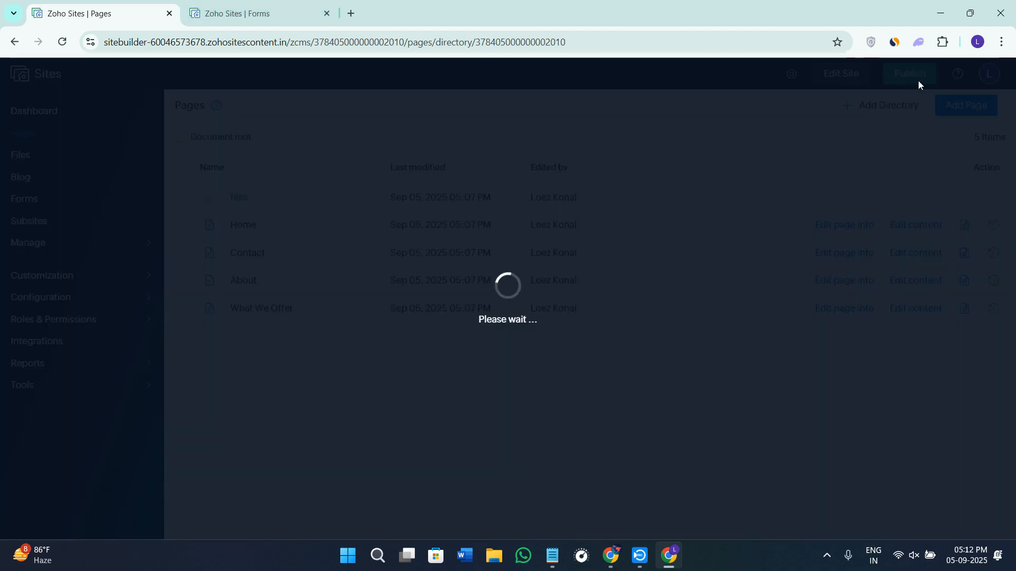